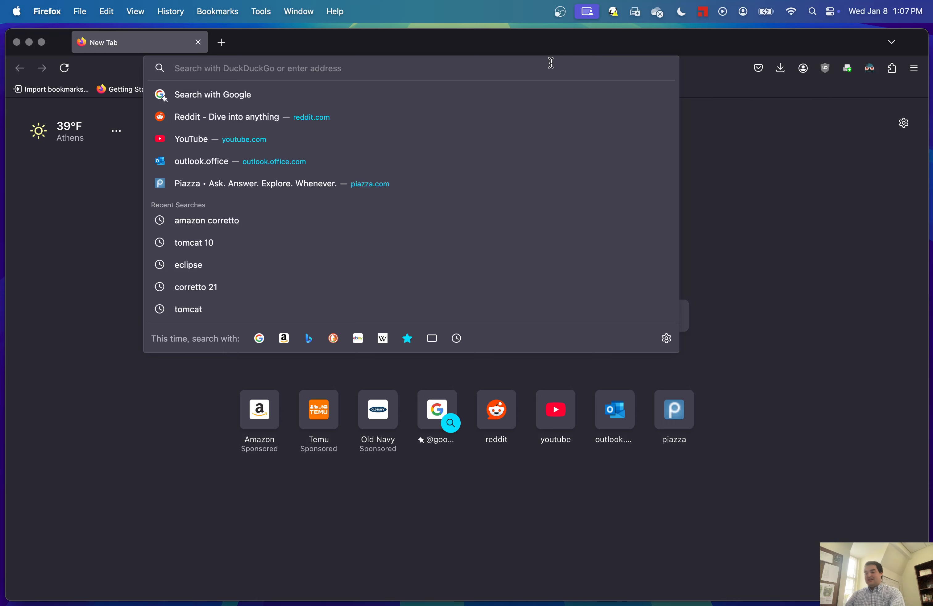
# Search the web for "eclipse download" and open the Eclipse packages page at the Eclipse IDE for Enterprise Java and Web Developers entry
pyautogui.write('eclipse down')
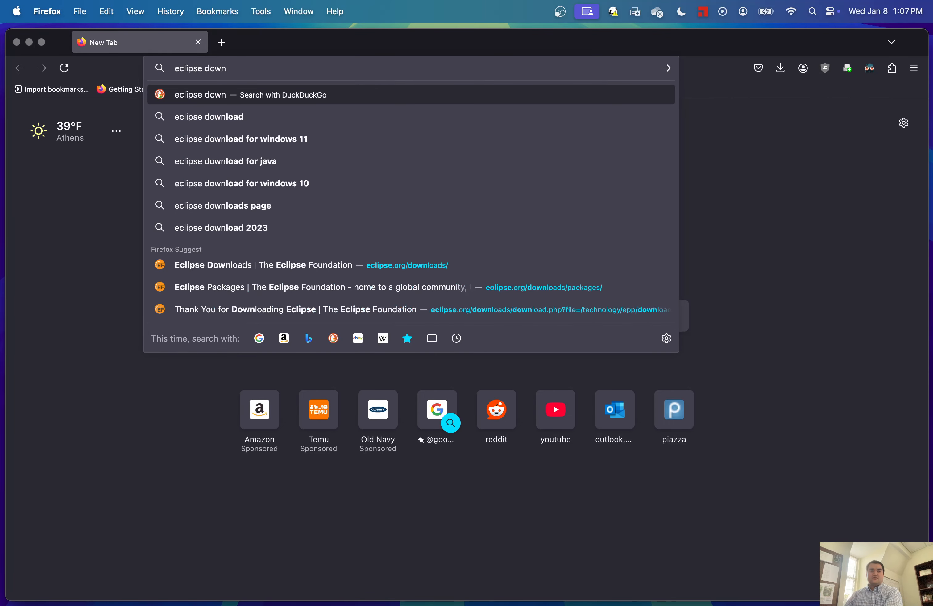
pyautogui.write('load')
pyautogui.press('Return')
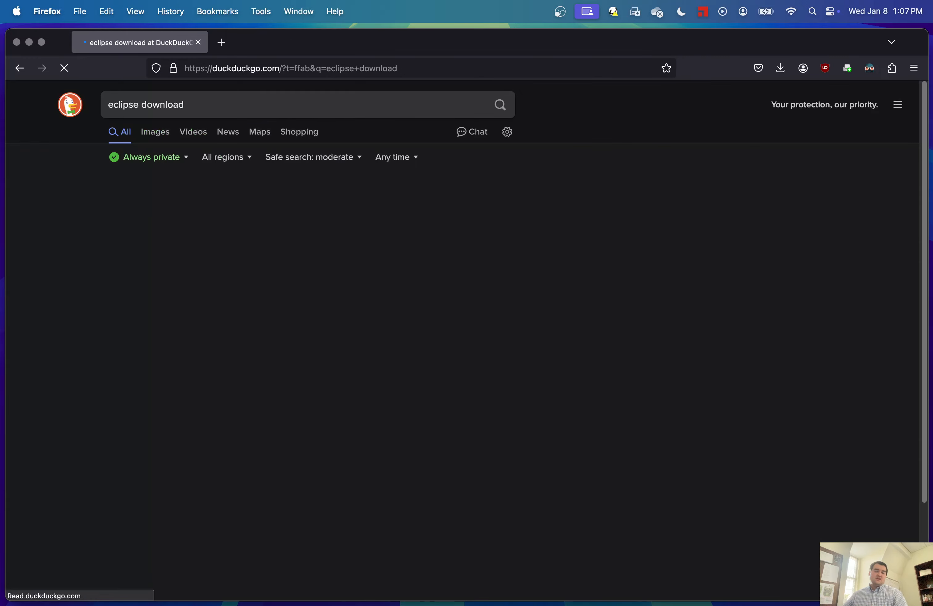
pyautogui.click(281, 212)
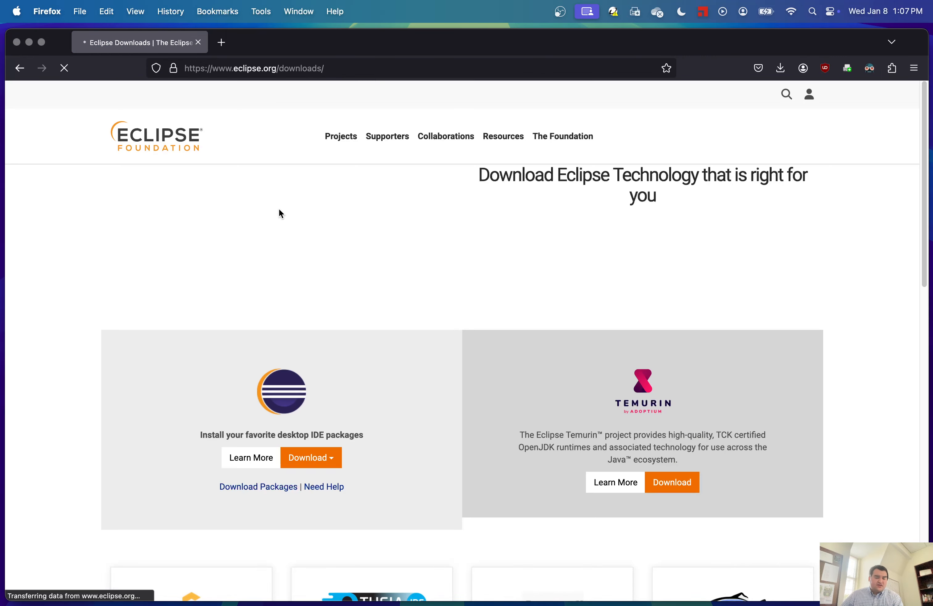
pyautogui.scroll(-5, 328, 273)
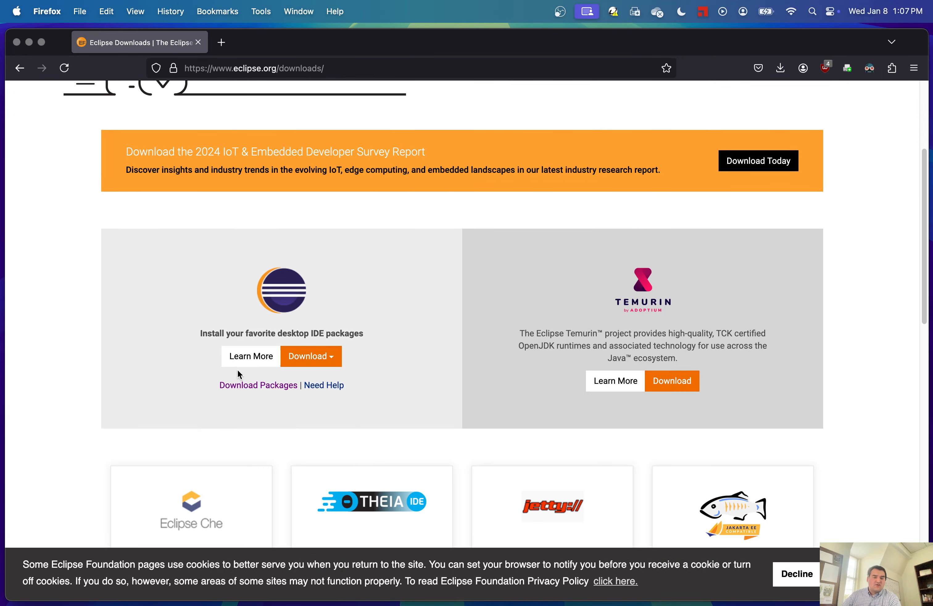
pyautogui.click(258, 386)
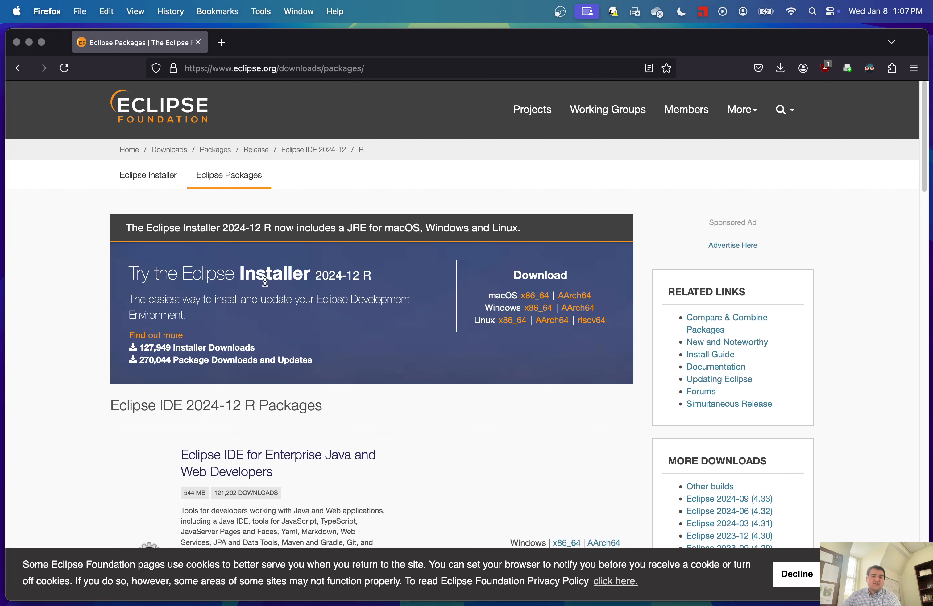
pyautogui.scroll(-5, 315, 299)
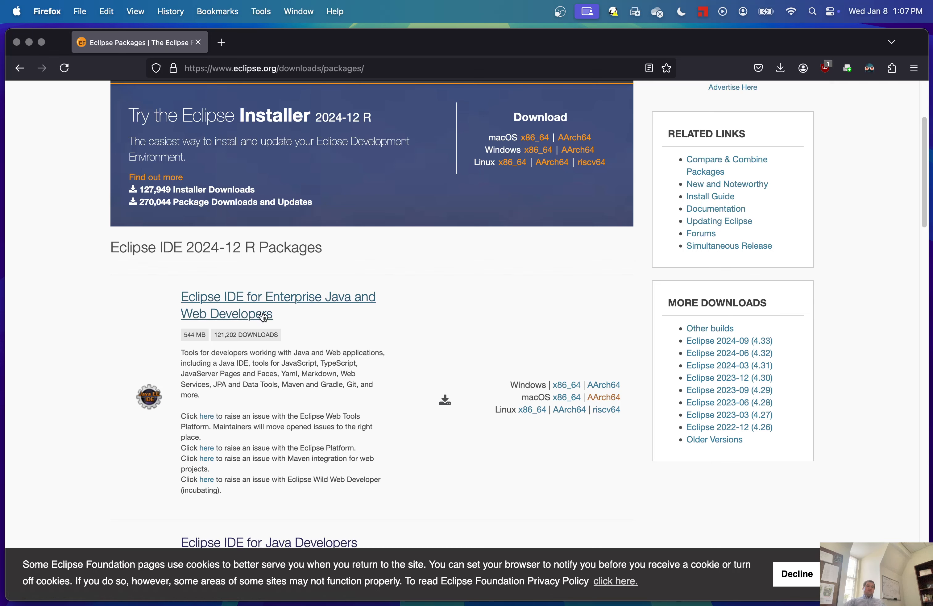
pyautogui.moveTo(301, 316); pyautogui.dragTo(335, 319)
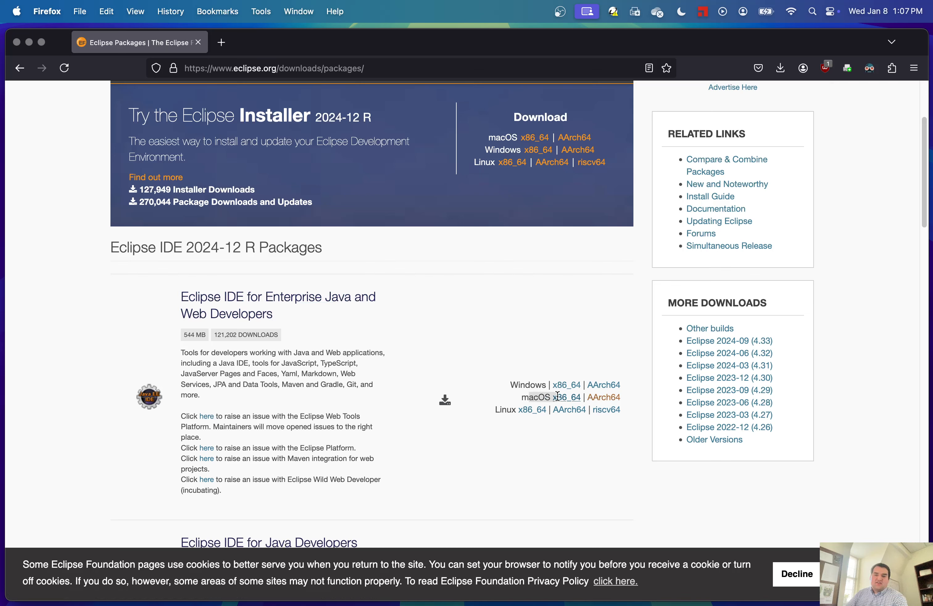
# Check which chip the Mac has in its system overview, moving the overview clear of the download links before closing it
pyautogui.click(17, 11)
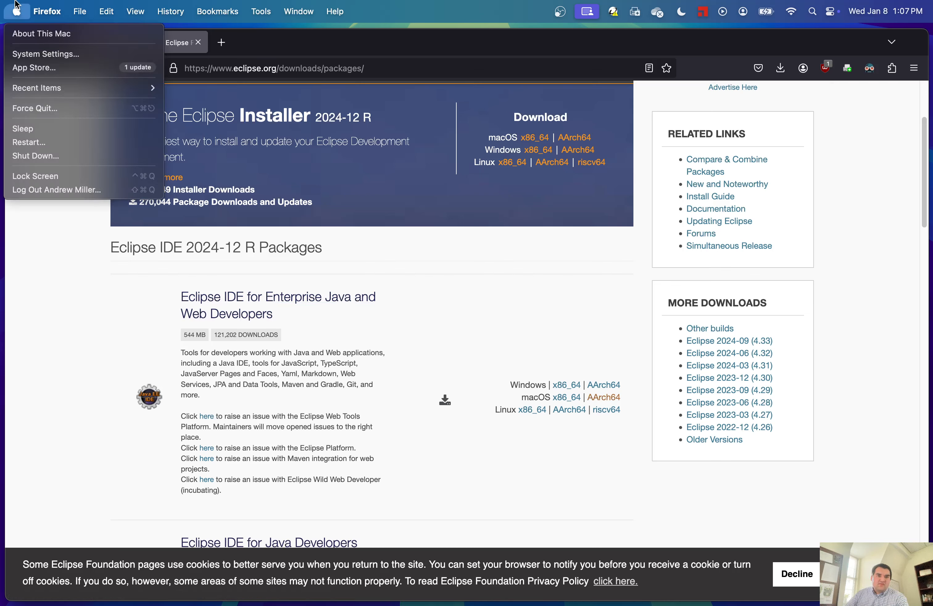
pyautogui.click(44, 35)
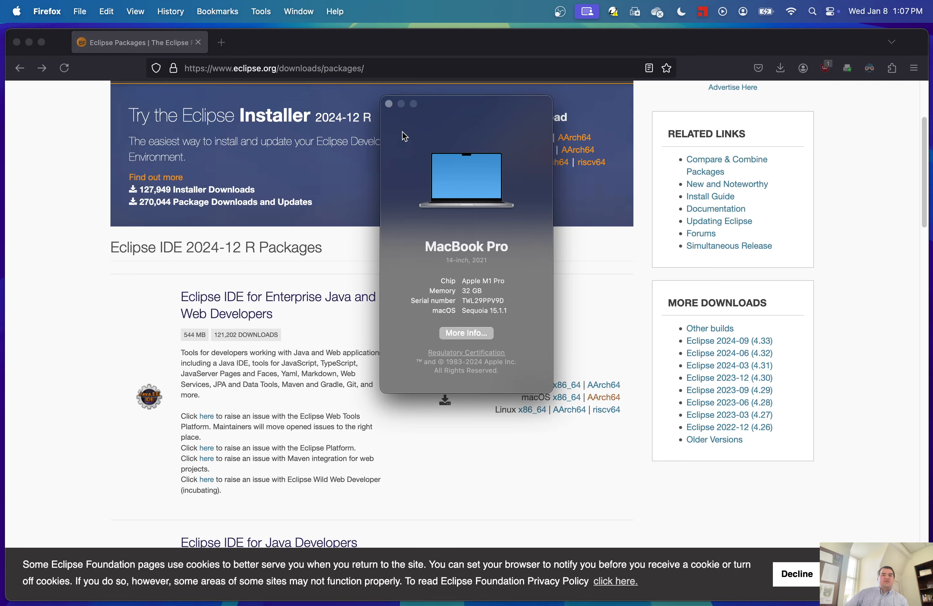
pyautogui.moveTo(466, 105); pyautogui.dragTo(370, 144)
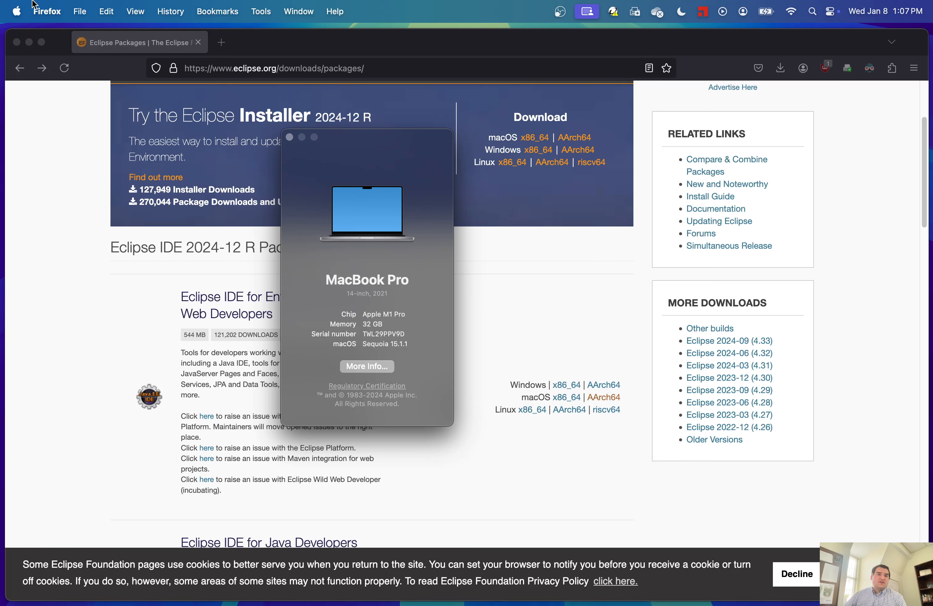
pyautogui.click(17, 11)
pyautogui.click(17, 12)
pyautogui.click(16, 11)
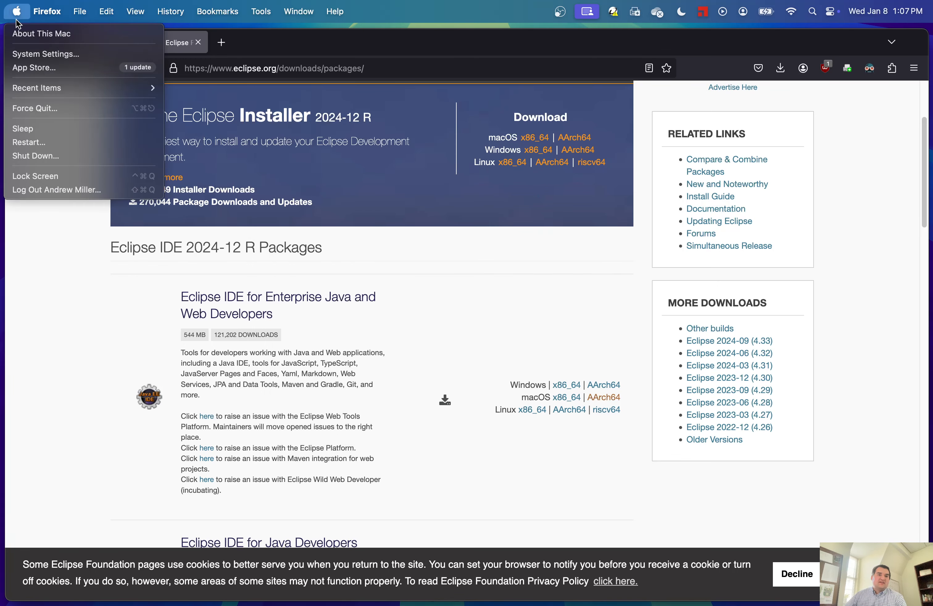
pyautogui.click(23, 33)
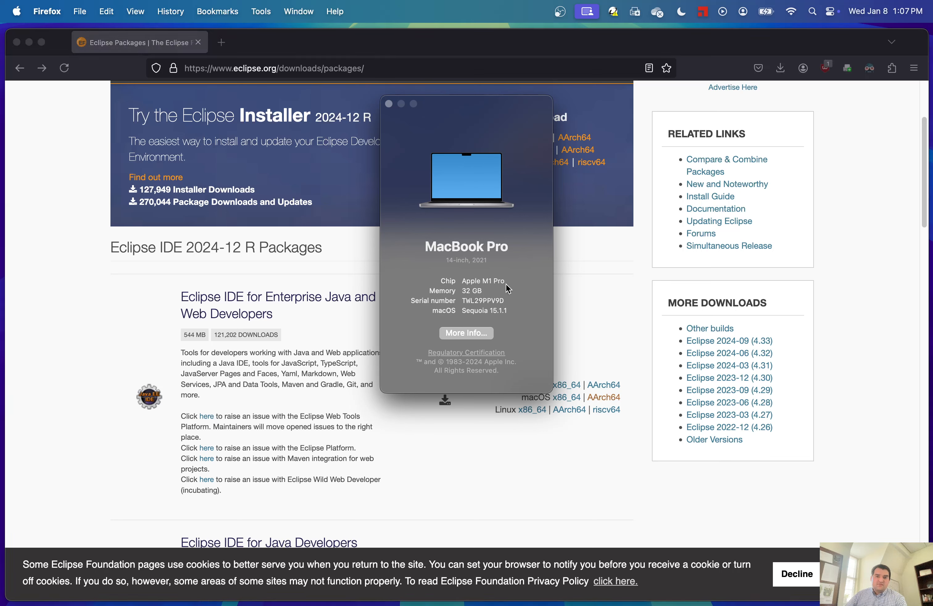
pyautogui.moveTo(506, 284); pyautogui.dragTo(382, 314)
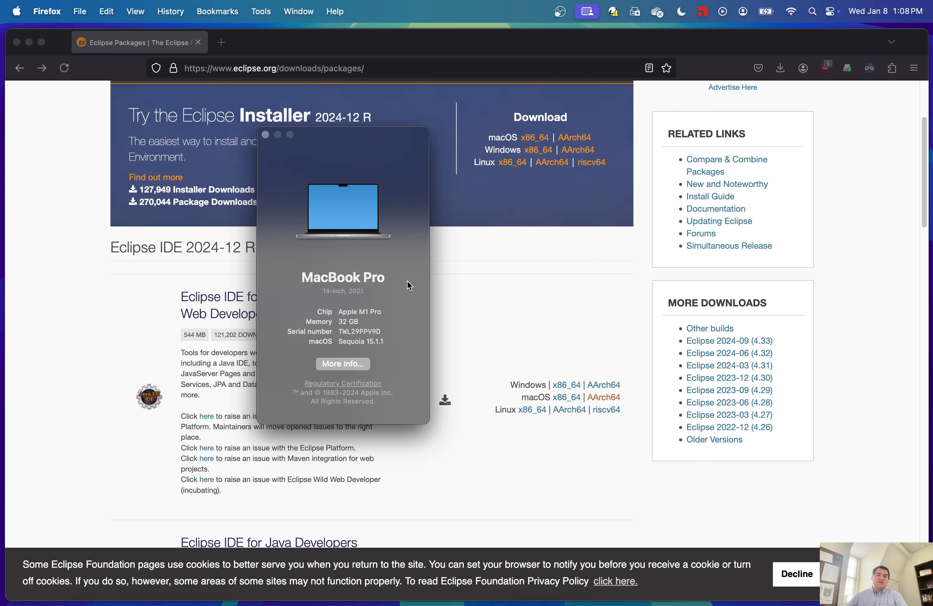
pyautogui.moveTo(382, 310); pyautogui.dragTo(294, 319)
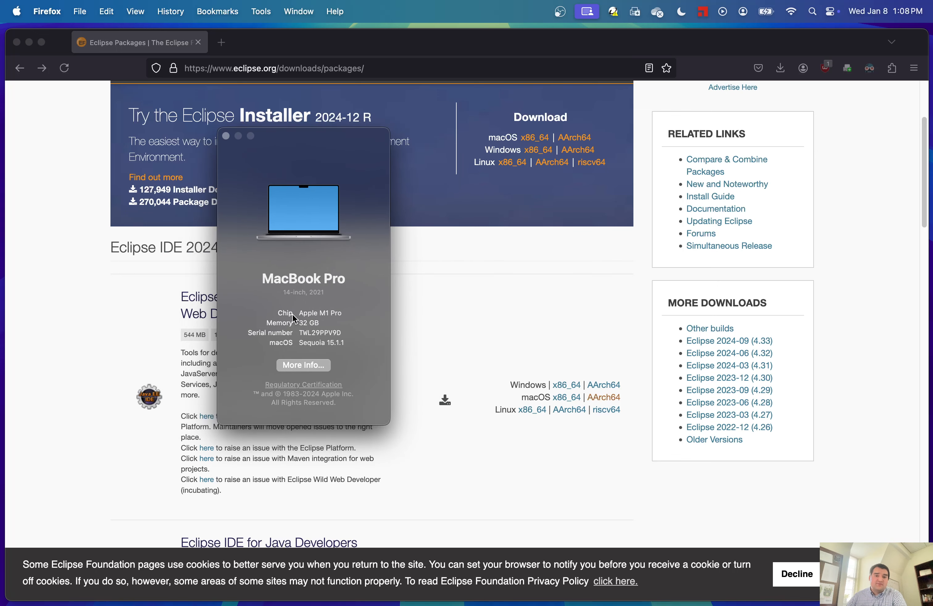
pyautogui.click(227, 136)
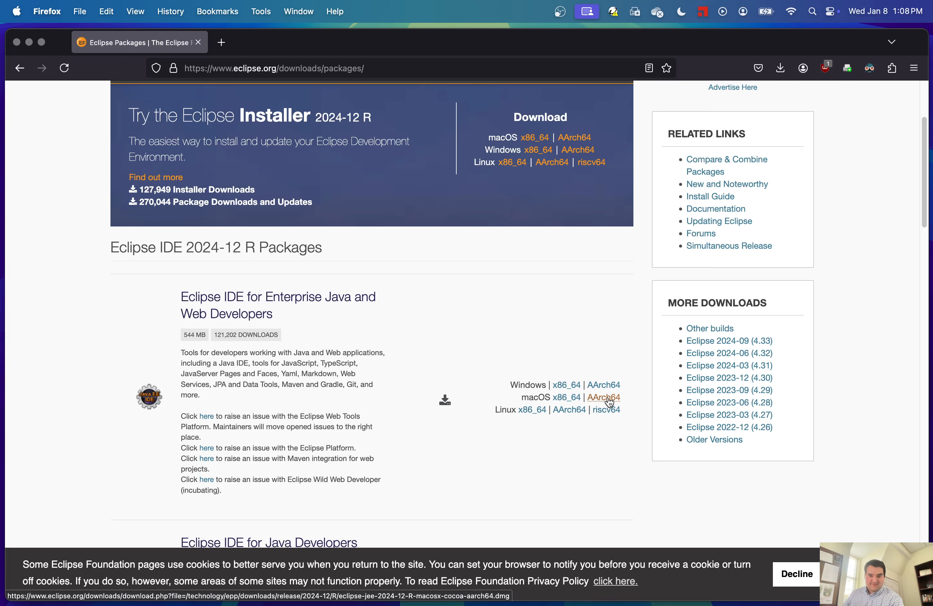
# Search for "tomcat apache" in a new browser tab and open the Tomcat 10 download page on the Apache Tomcat site
pyautogui.press('super+t')
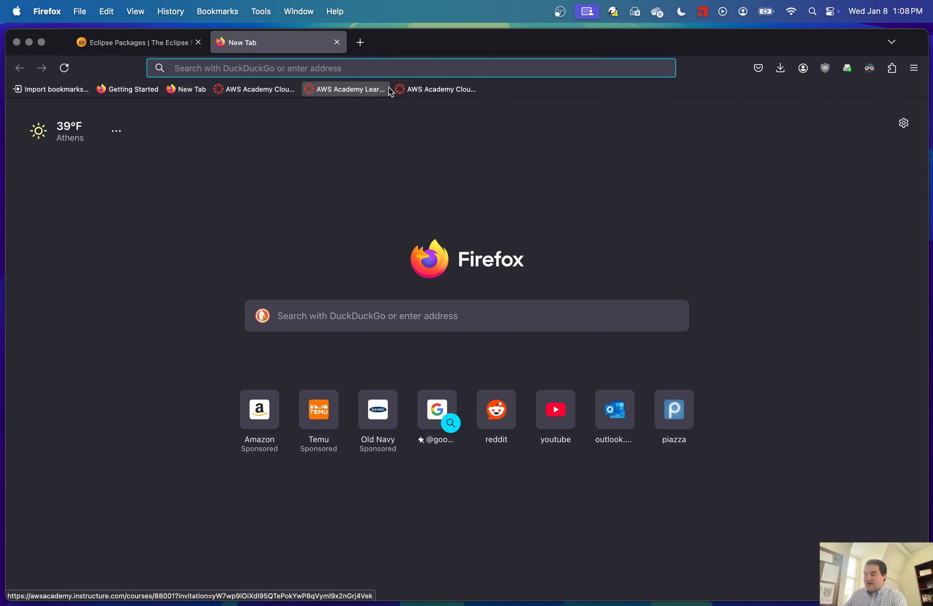
pyautogui.write('tomca')
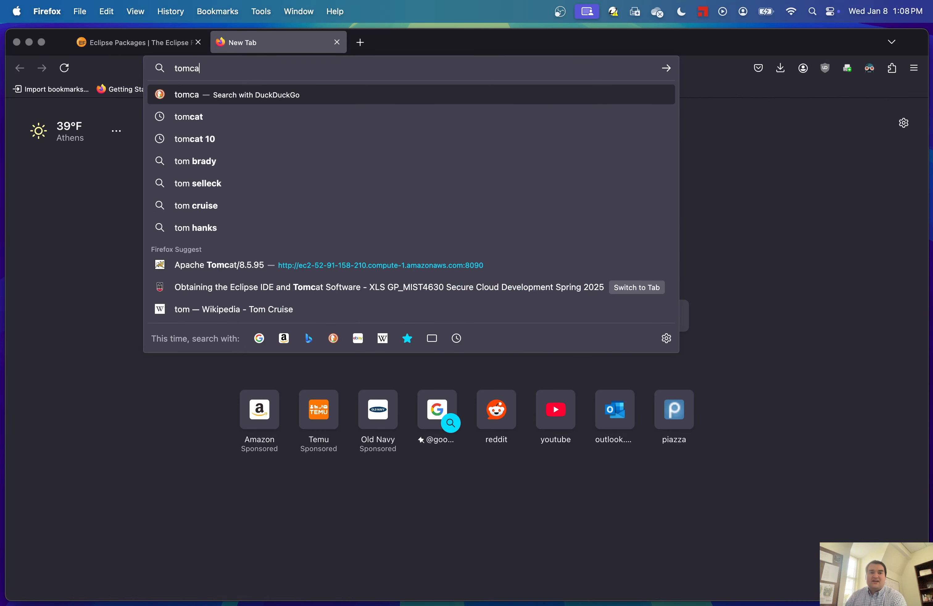
pyautogui.write('t apache')
pyautogui.press('Return')
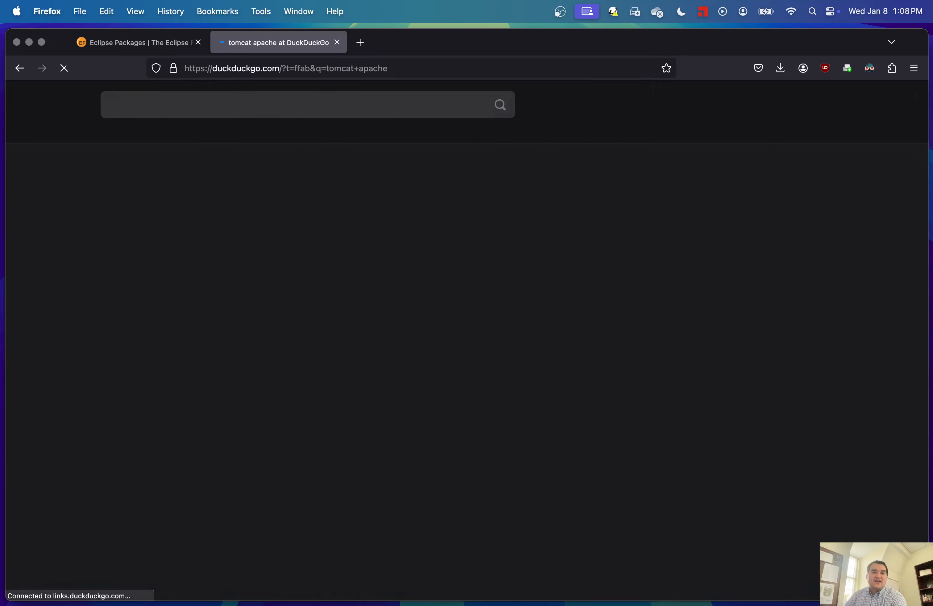
pyautogui.click(198, 217)
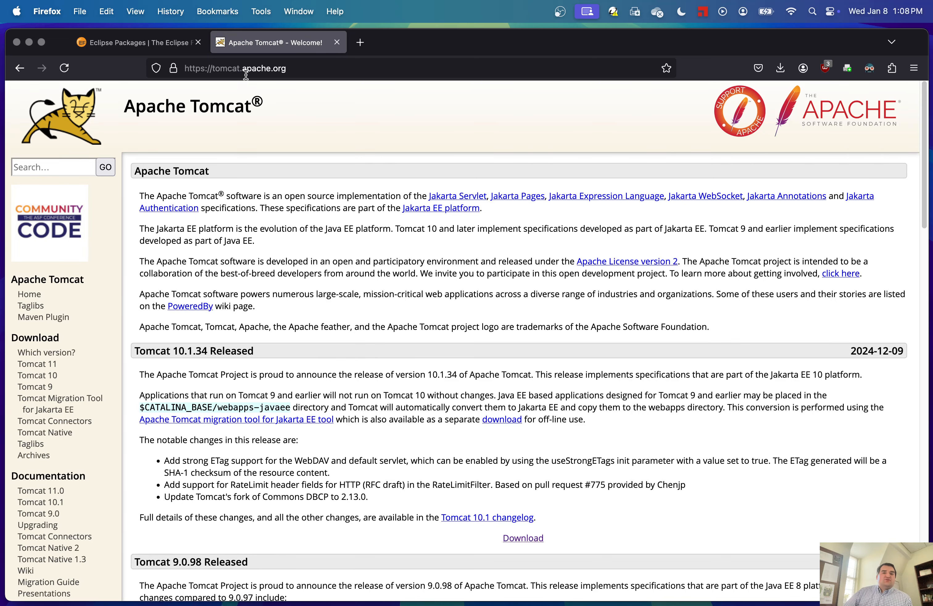
pyautogui.moveTo(214, 69); pyautogui.dragTo(238, 68)
pyautogui.click(129, 152)
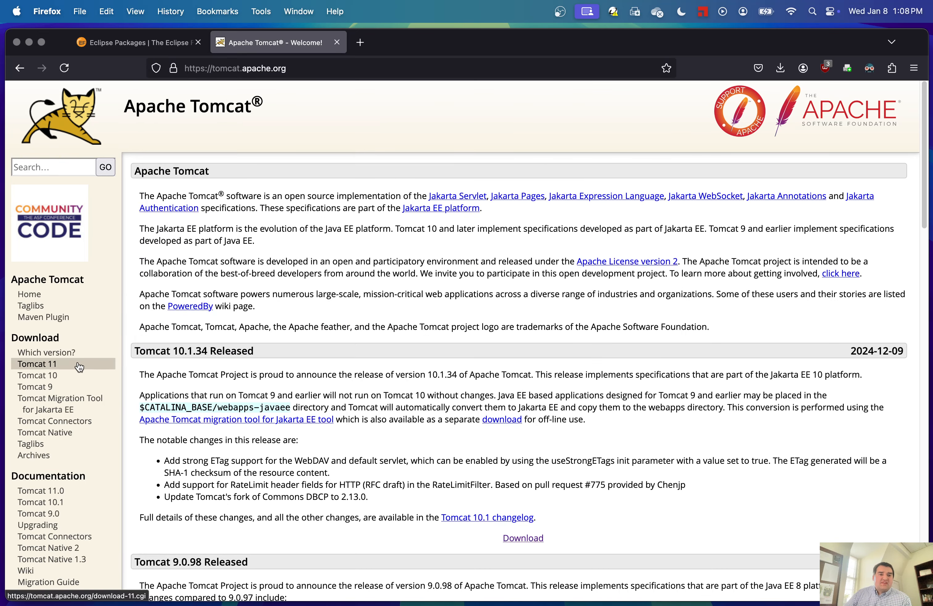
pyautogui.click(66, 376)
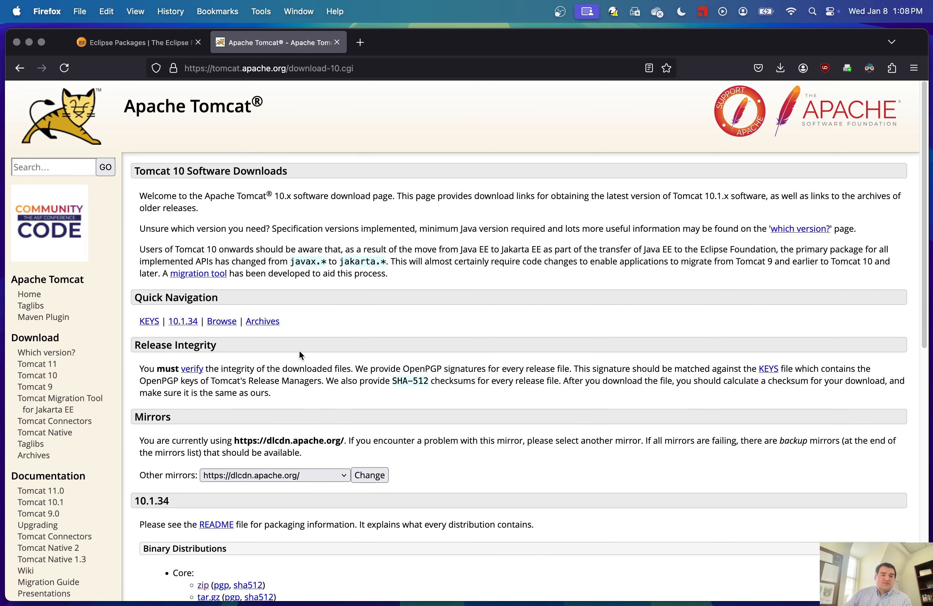
# Download the Tomcat 10.1.34 core tar.gz binary distribution and extract the archive in the Downloads folder
pyautogui.scroll(-5, 300, 349)
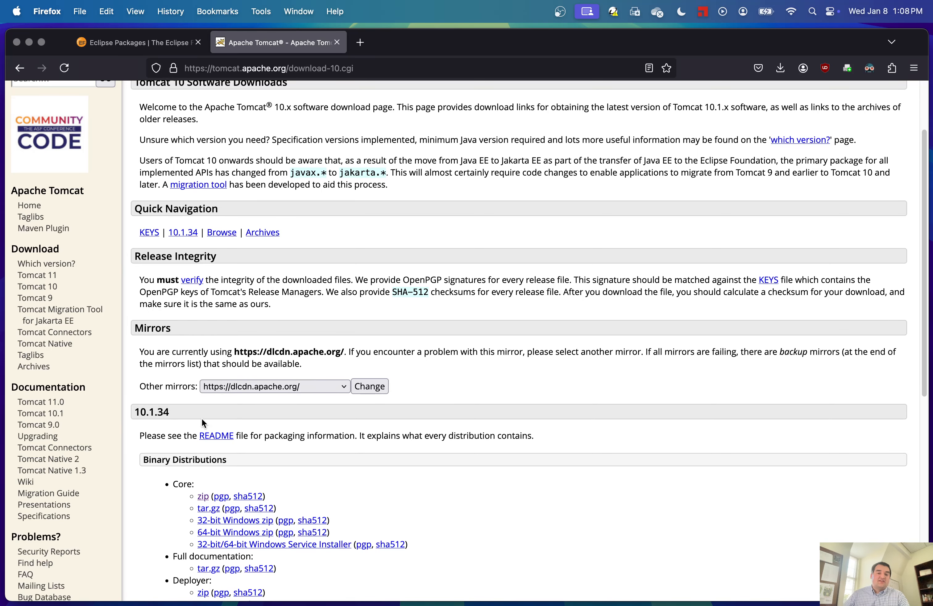
pyautogui.scroll(-4, 203, 422)
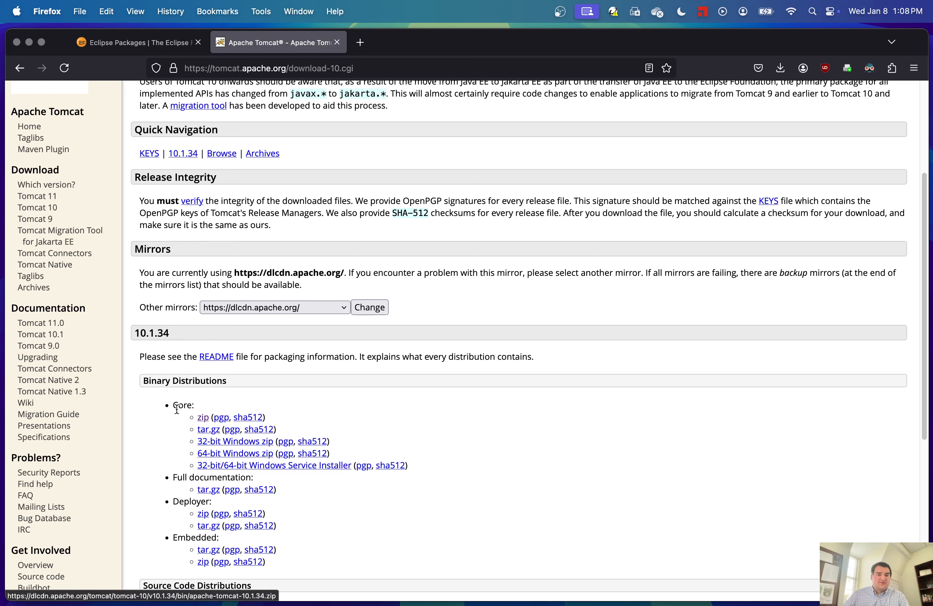
pyautogui.click(209, 432)
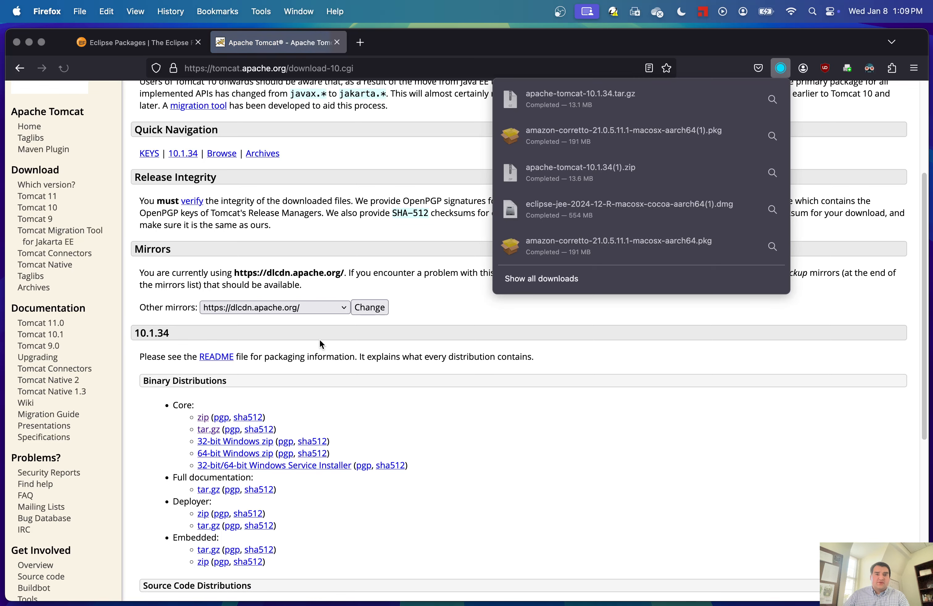
pyautogui.click(773, 102)
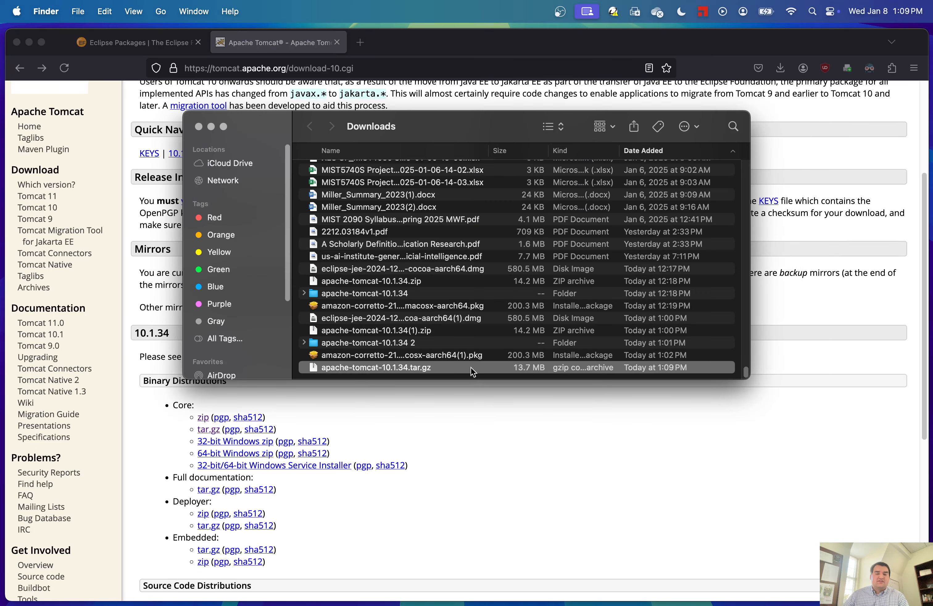
pyautogui.doubleClick(456, 367)
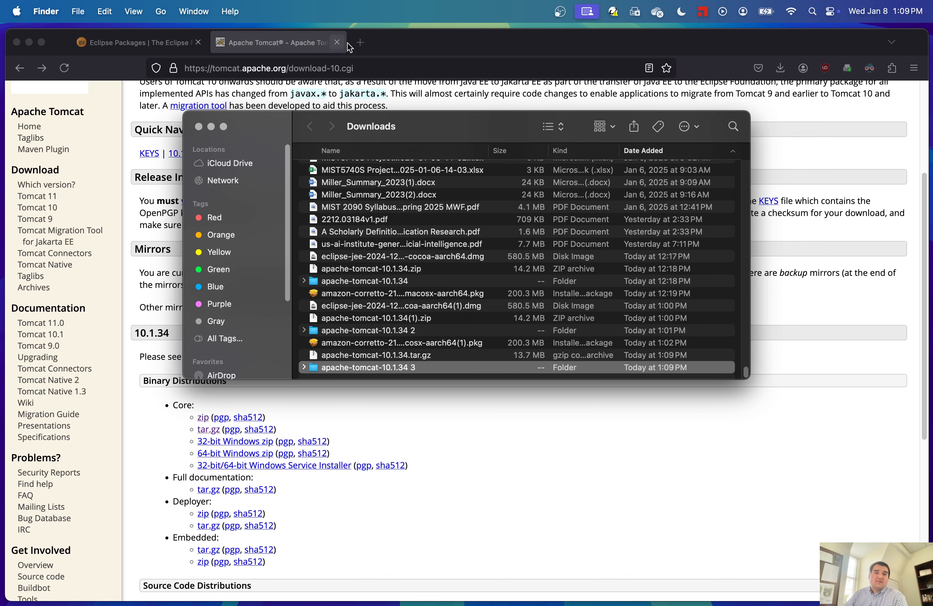
# Search for "corretto 21" in a new browser tab and open the AWS documentation page Downloads for Amazon Corretto 21
pyautogui.click(360, 42)
pyautogui.write('cor')
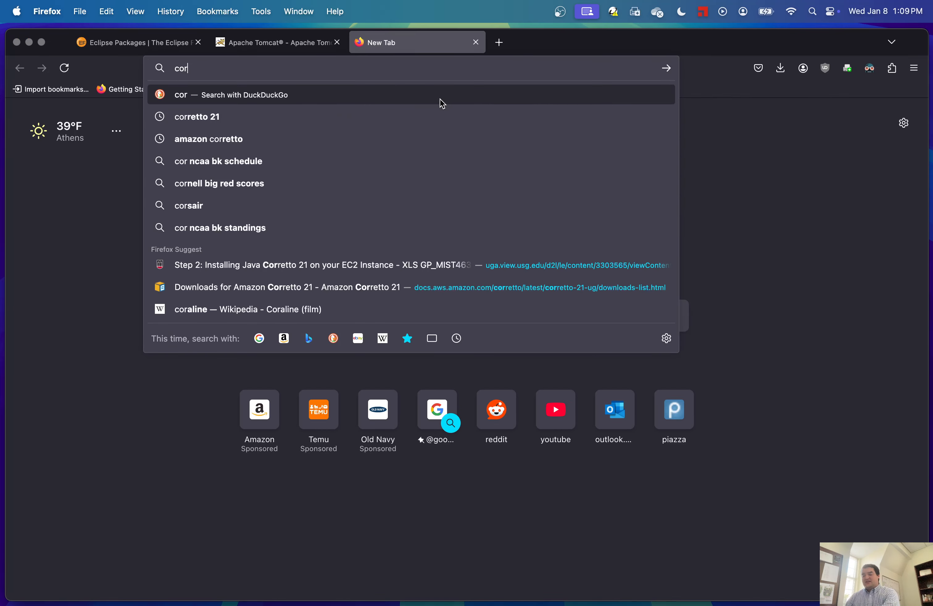
pyautogui.write('retto 21')
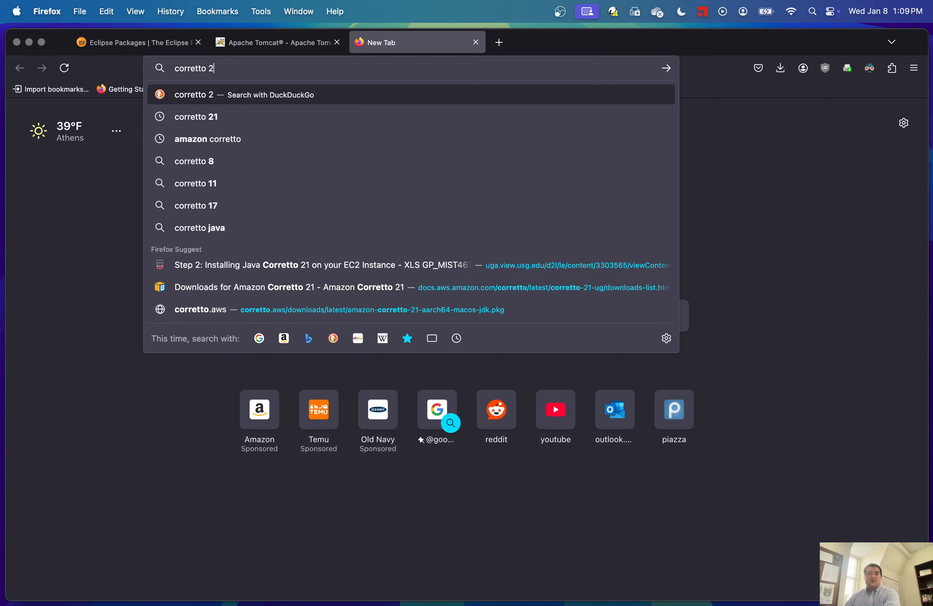
pyautogui.press('Return')
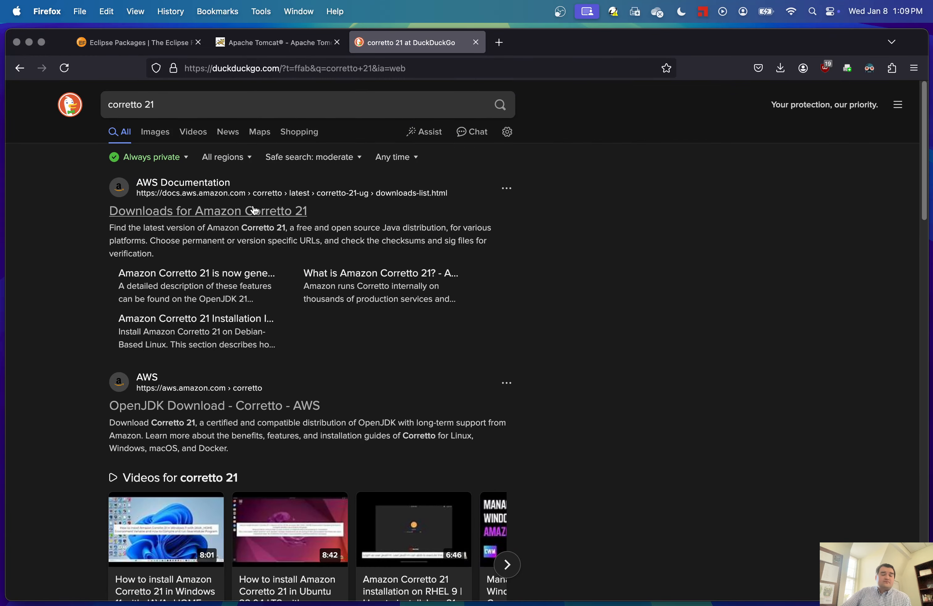
pyautogui.click(186, 214)
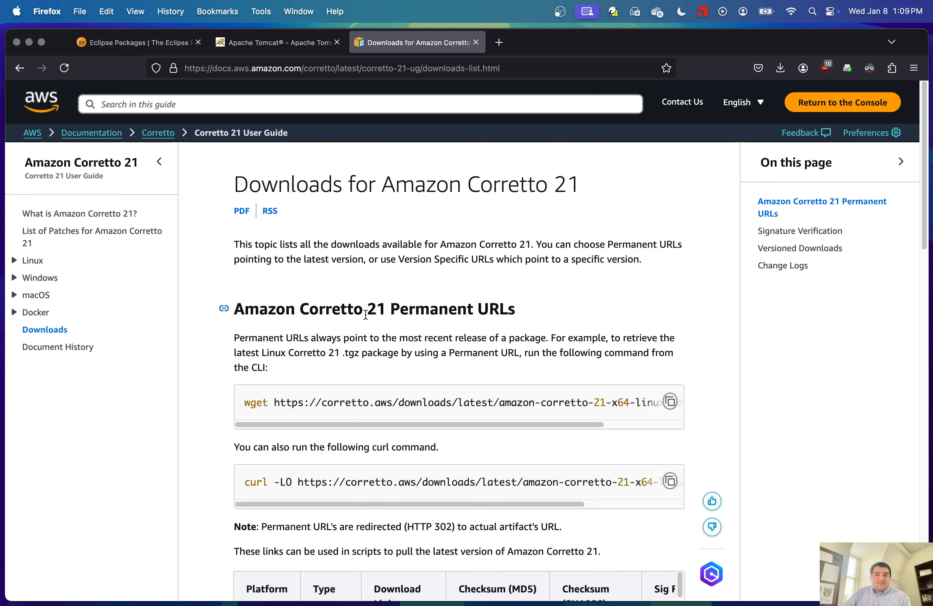
# Download the Amazon Corretto 21 JDK .pkg installer for macOS aarch64 and locate the macOS x64 entry in the same table
pyautogui.scroll(-5, 334, 327)
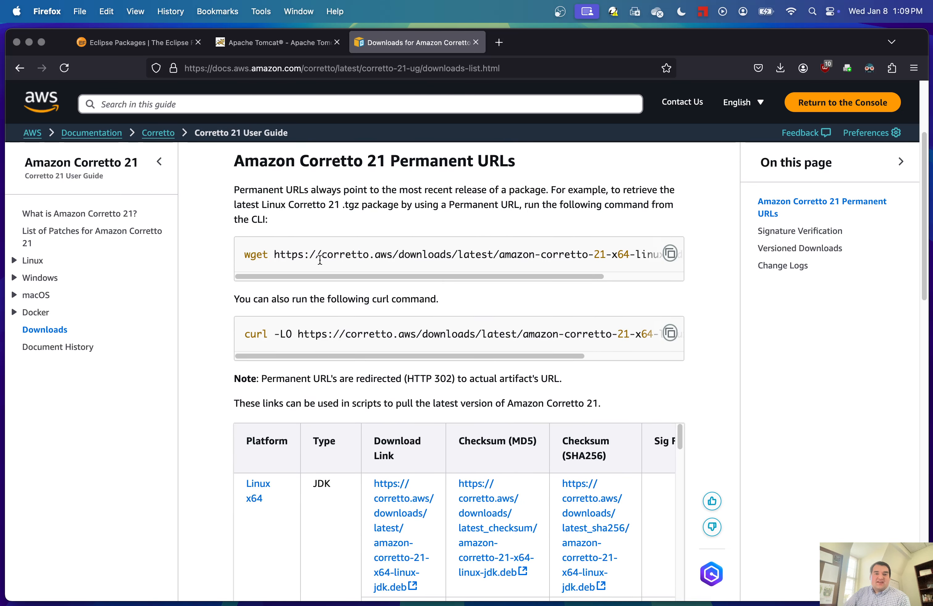
pyautogui.scroll(-1, 652, 351)
pyautogui.scroll(-4, 755, 362)
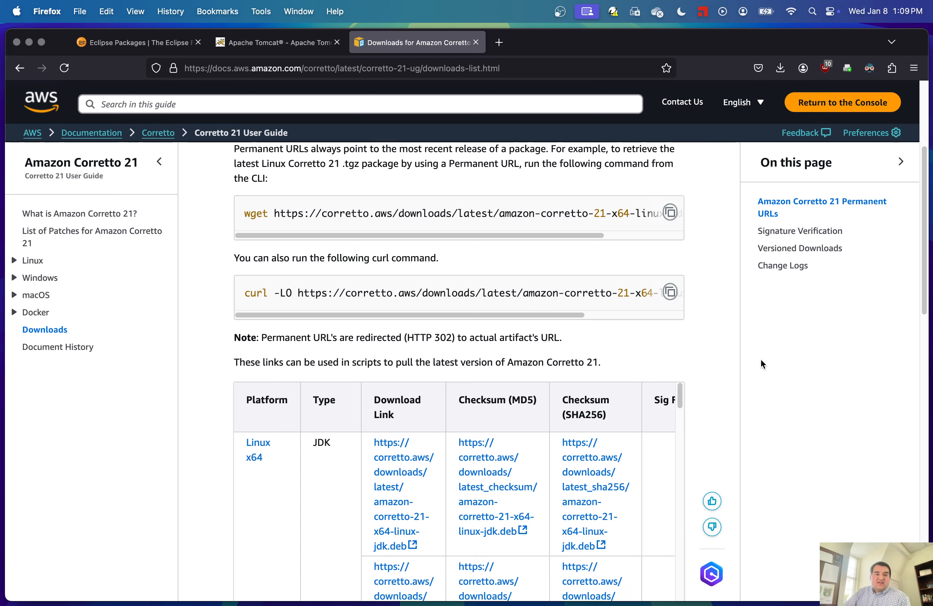
pyautogui.scroll(-10, 661, 378)
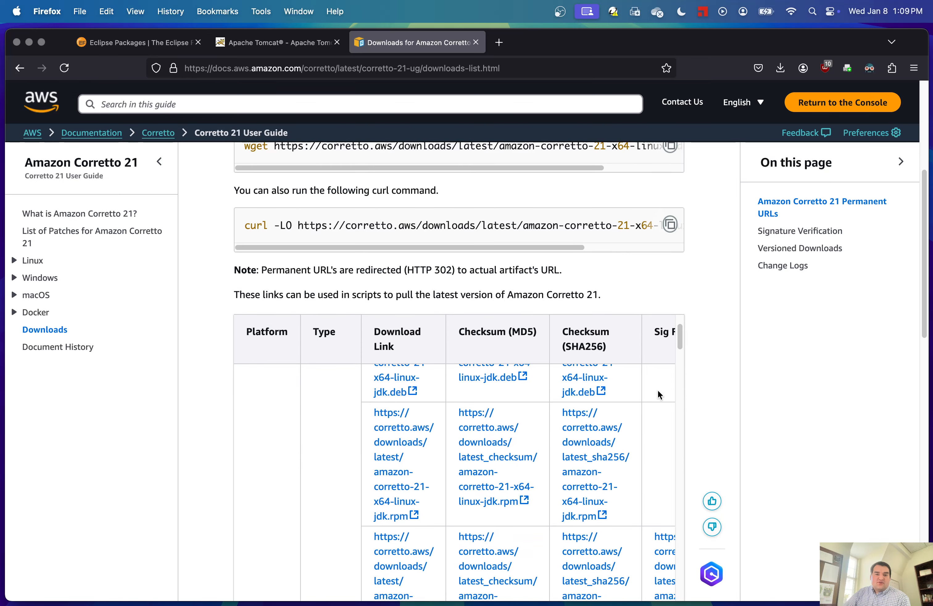
pyautogui.scroll(-15, 655, 400)
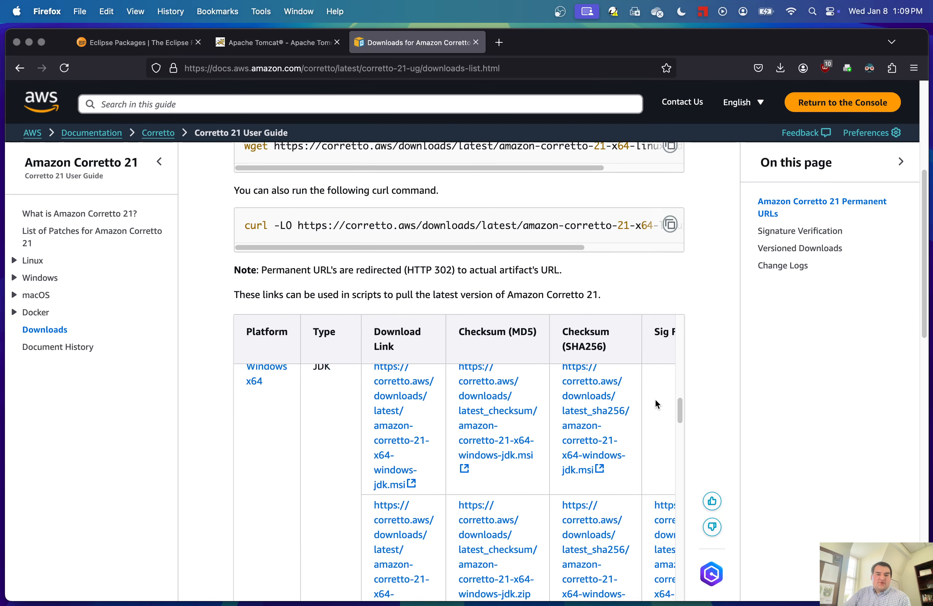
pyautogui.scroll(-5, 656, 399)
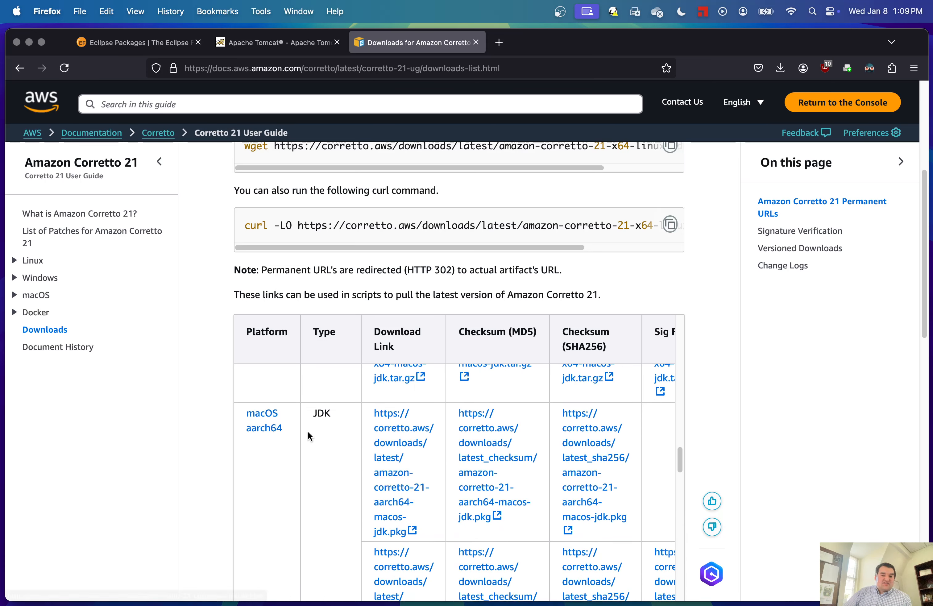
pyautogui.scroll(-2, 395, 452)
pyautogui.click(395, 453)
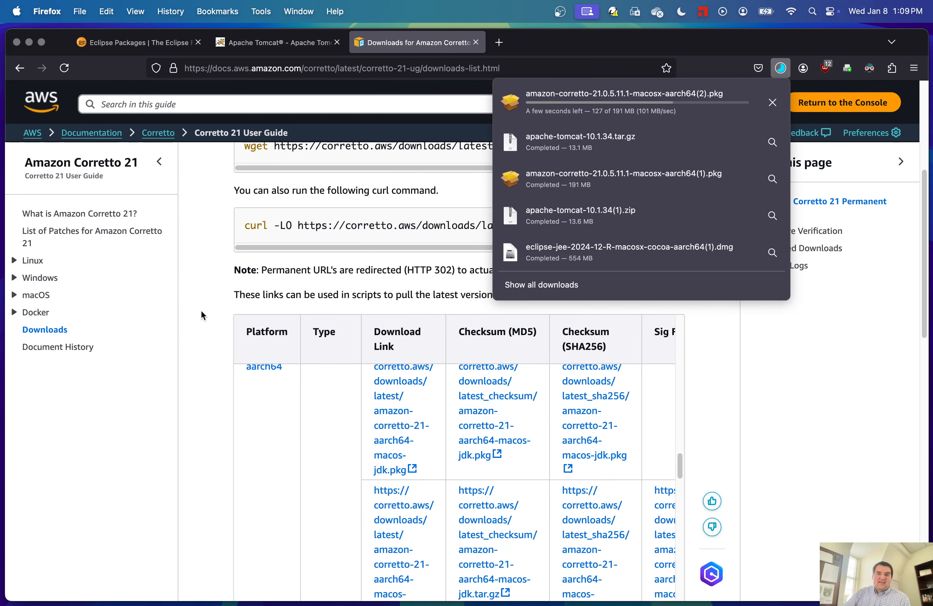
pyautogui.click(207, 360)
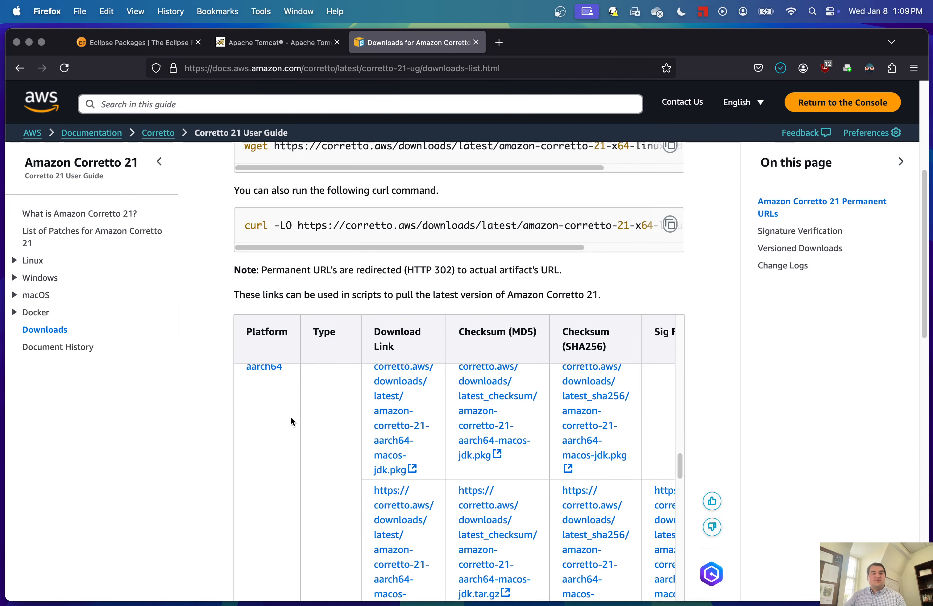
pyautogui.scroll(-6, 290, 417)
pyautogui.scroll(10, 294, 418)
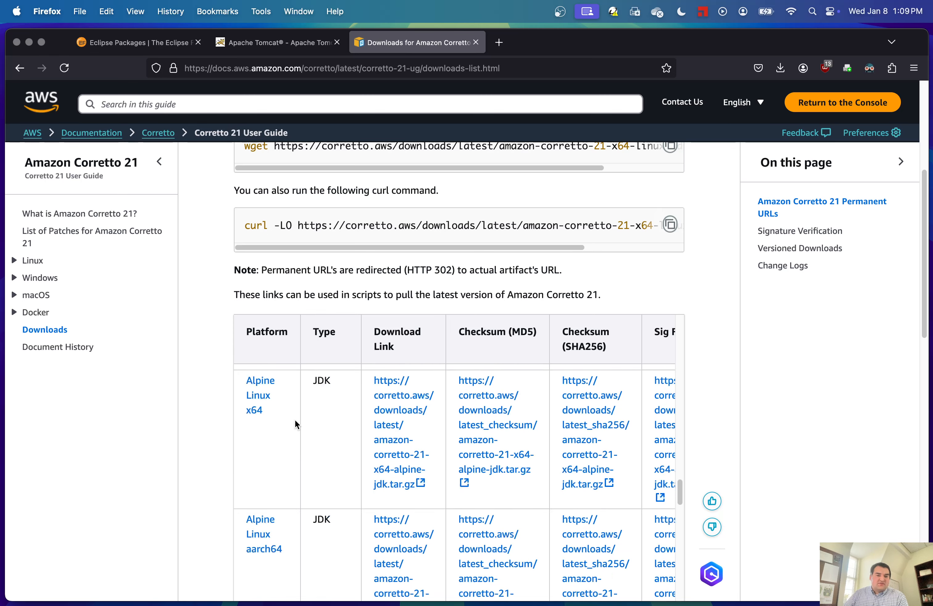
pyautogui.scroll(2, 295, 420)
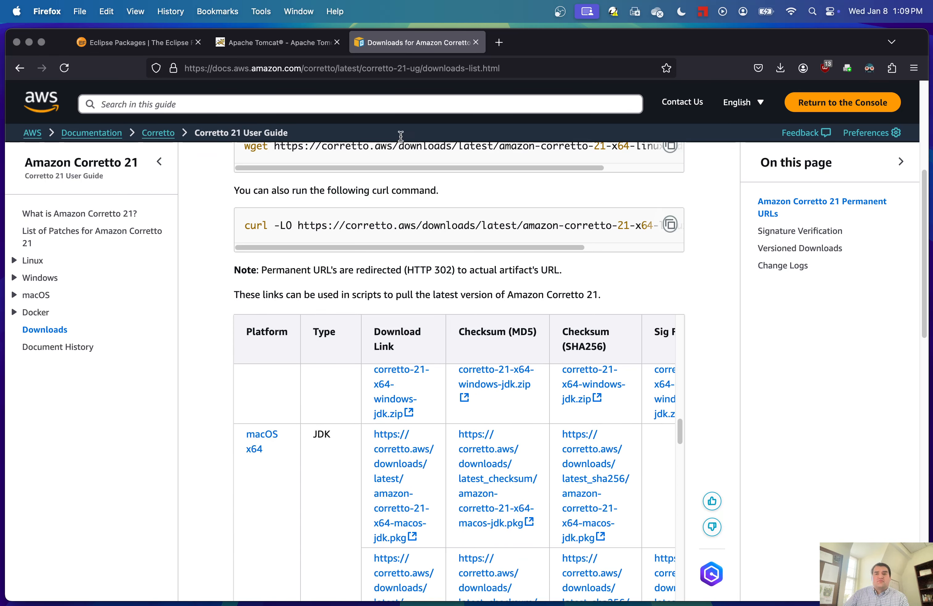
# Show the downloaded Corretto package in the Downloads folder and point out the Eclipse disk image and the Corretto installer
pyautogui.click(783, 68)
pyautogui.click(772, 100)
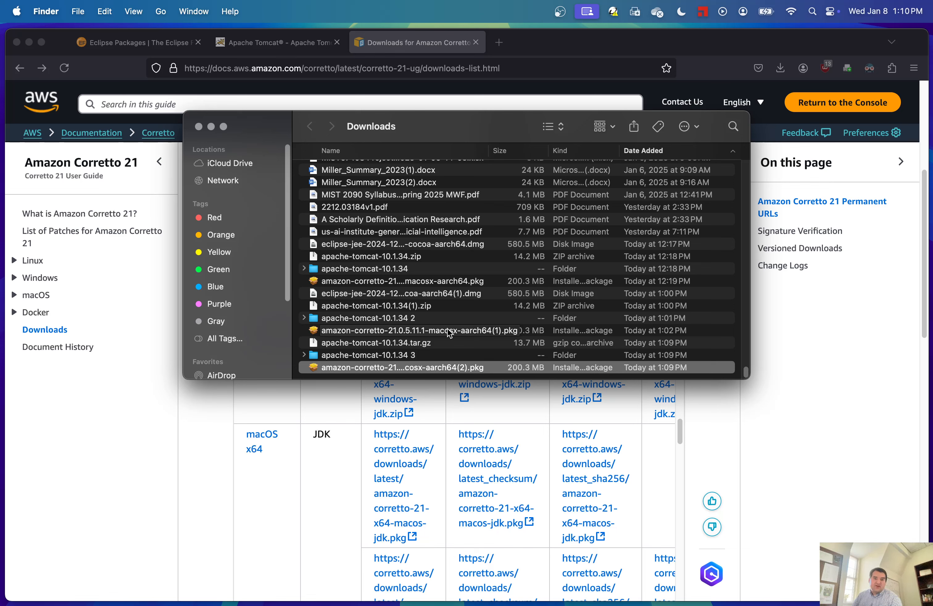
pyautogui.click(452, 295)
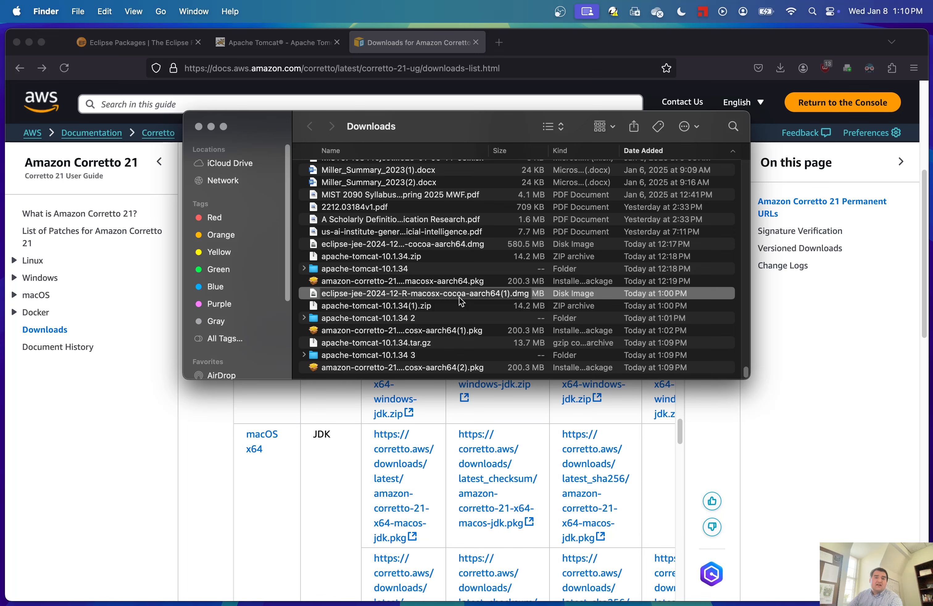
pyautogui.click(421, 370)
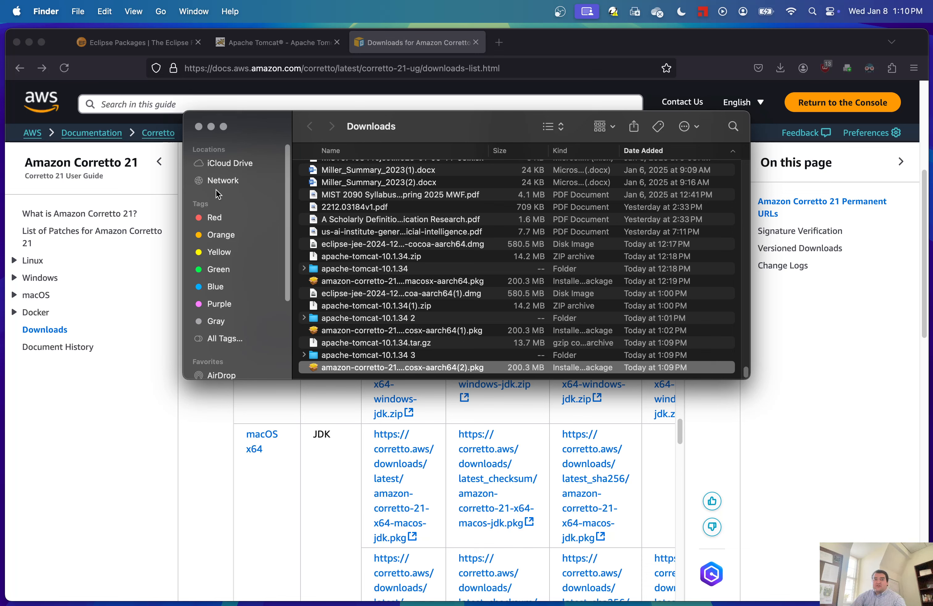
pyautogui.click(164, 298)
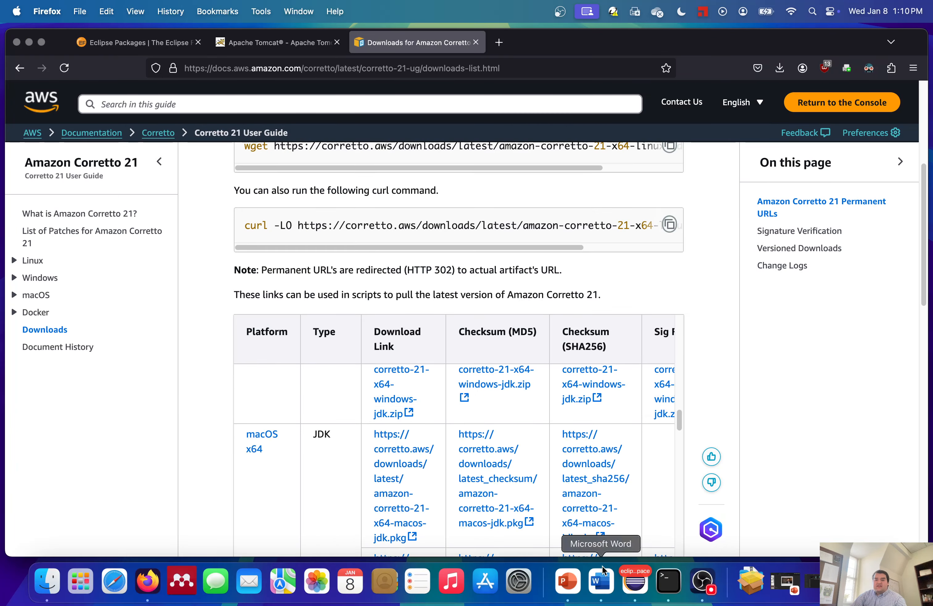
# Switch to Eclipse and check in its About information which edition is installed, highlighting the edition name
pyautogui.click(638, 588)
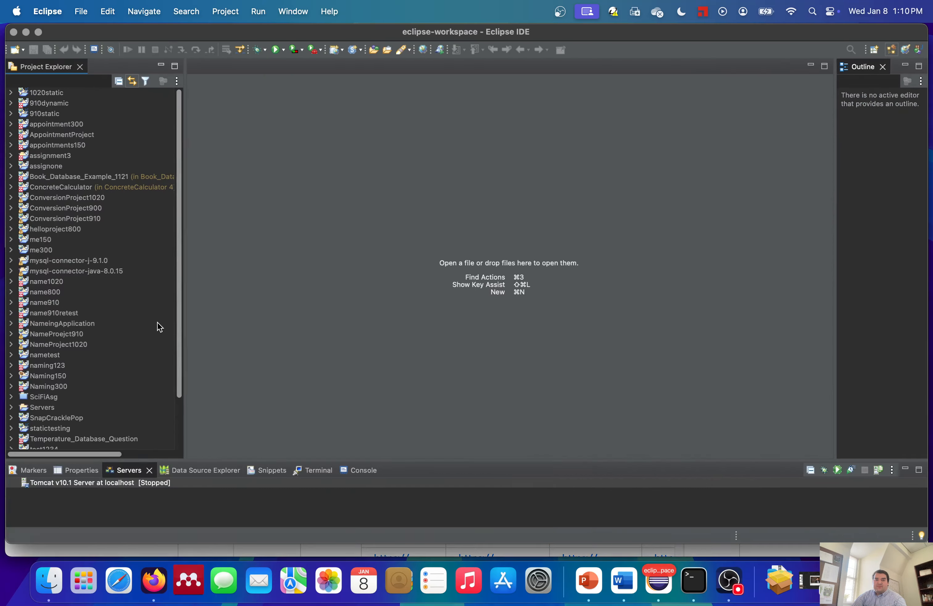
pyautogui.click(48, 14)
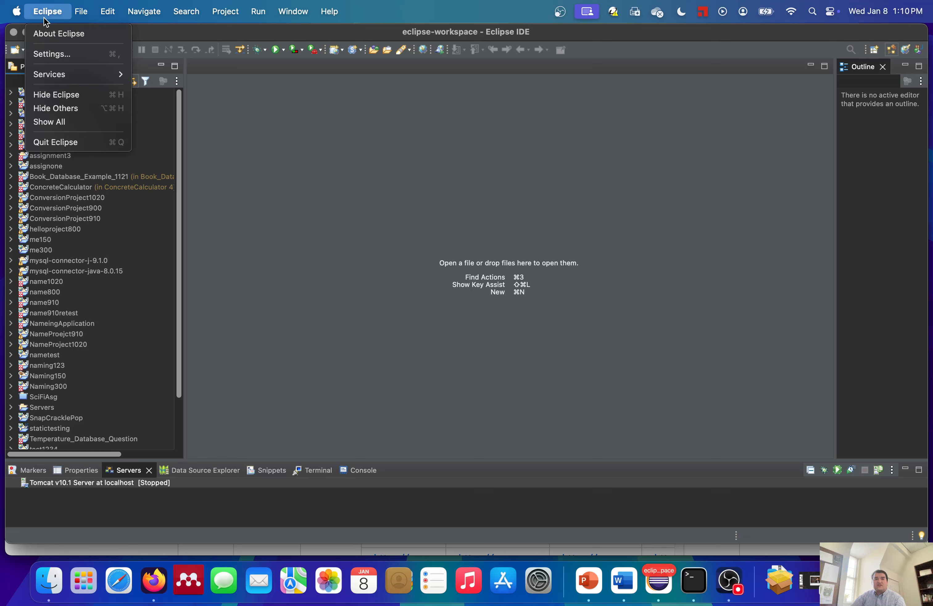
pyautogui.click(214, 109)
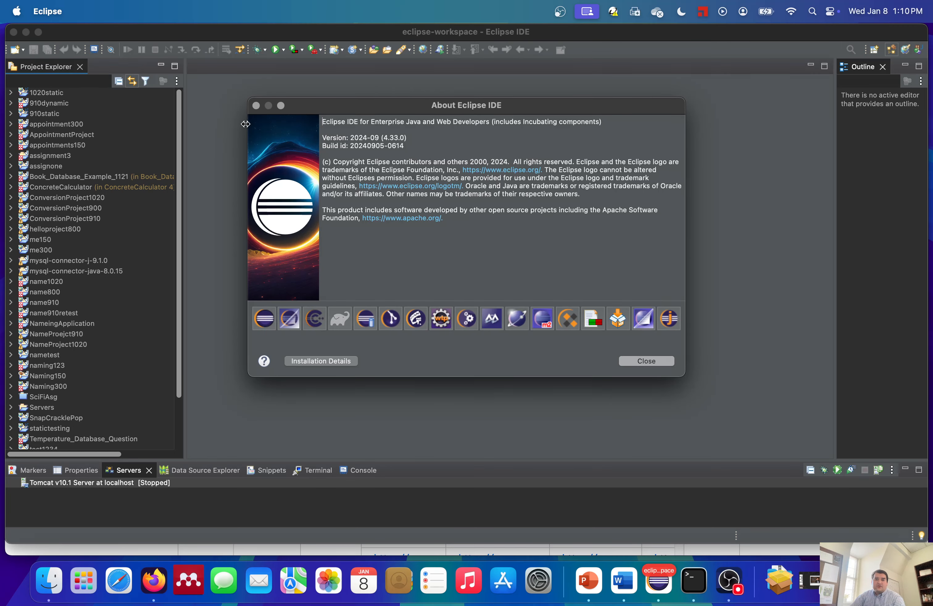
pyautogui.moveTo(322, 121); pyautogui.dragTo(500, 121)
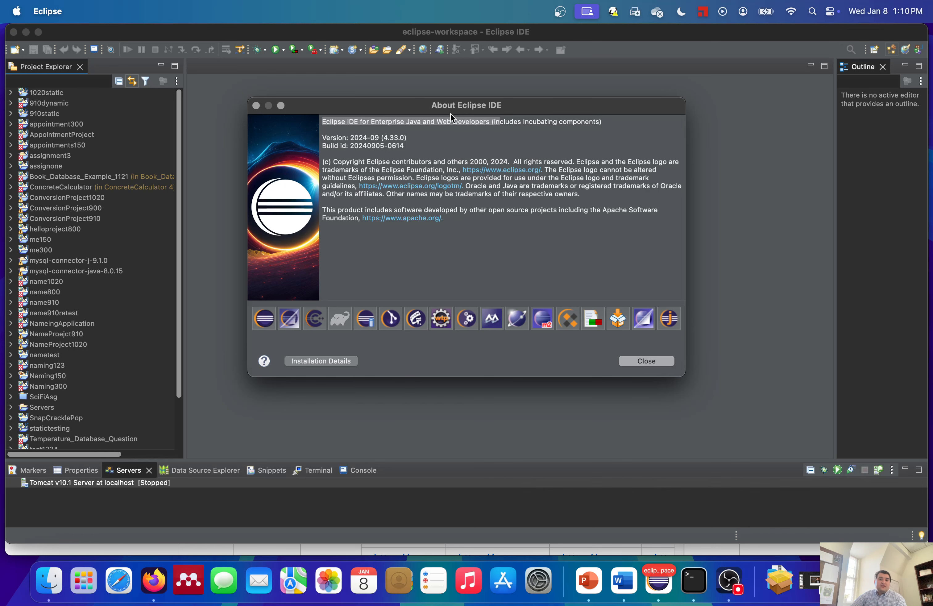
pyautogui.click(256, 106)
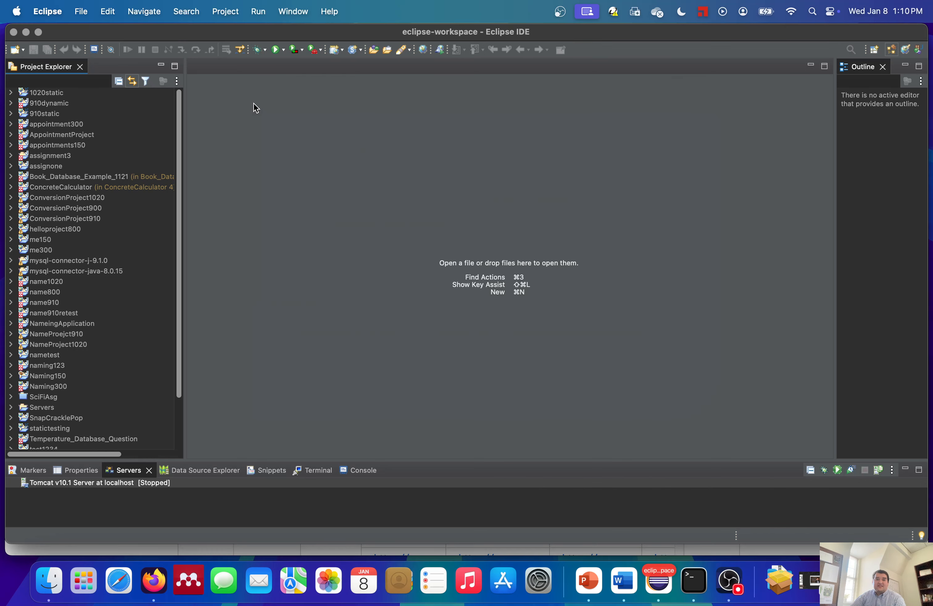
# Show the Installed JREs settings for Java in the Eclipse preferences and widen the Name column slightly
pyautogui.click(47, 15)
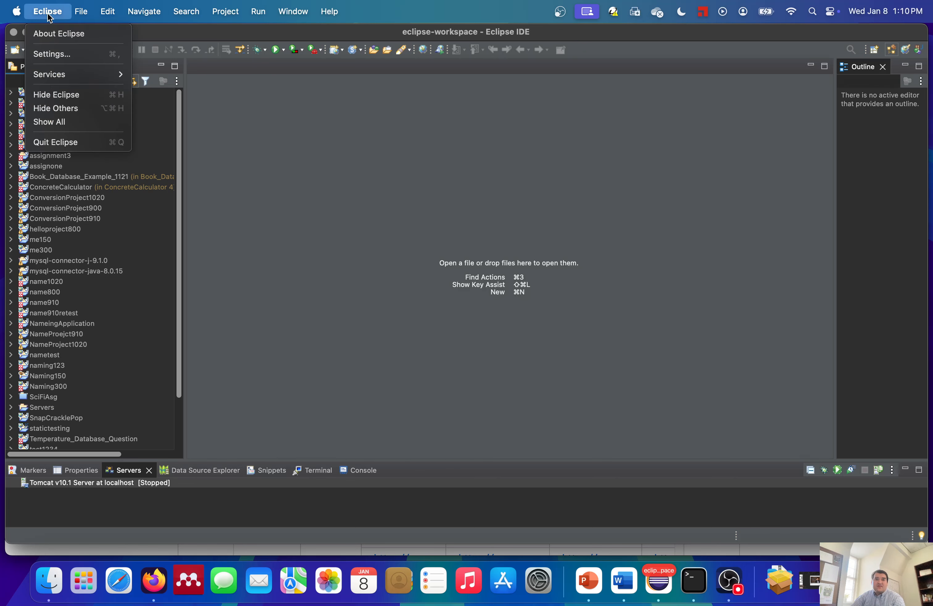
pyautogui.click(54, 55)
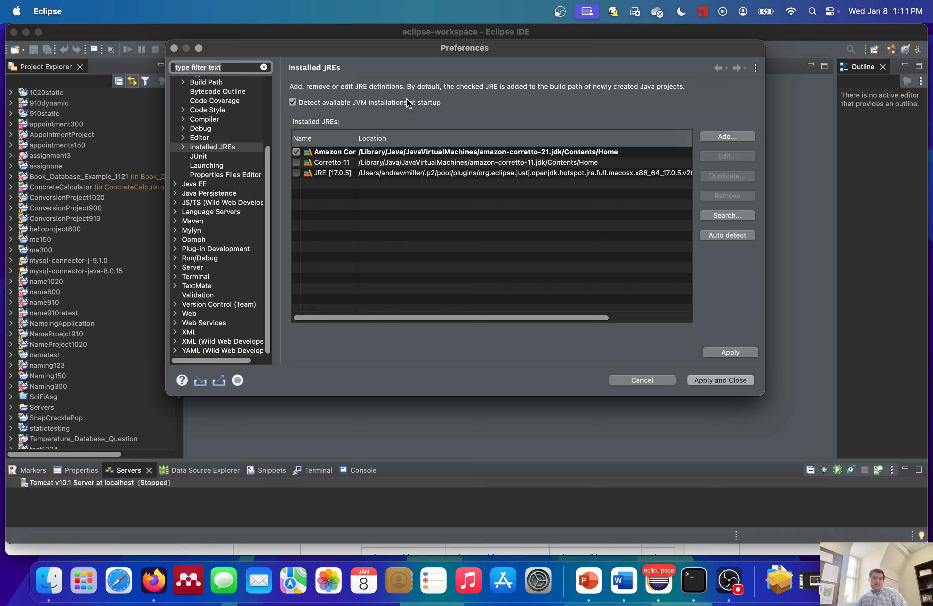
pyautogui.scroll(5, 205, 173)
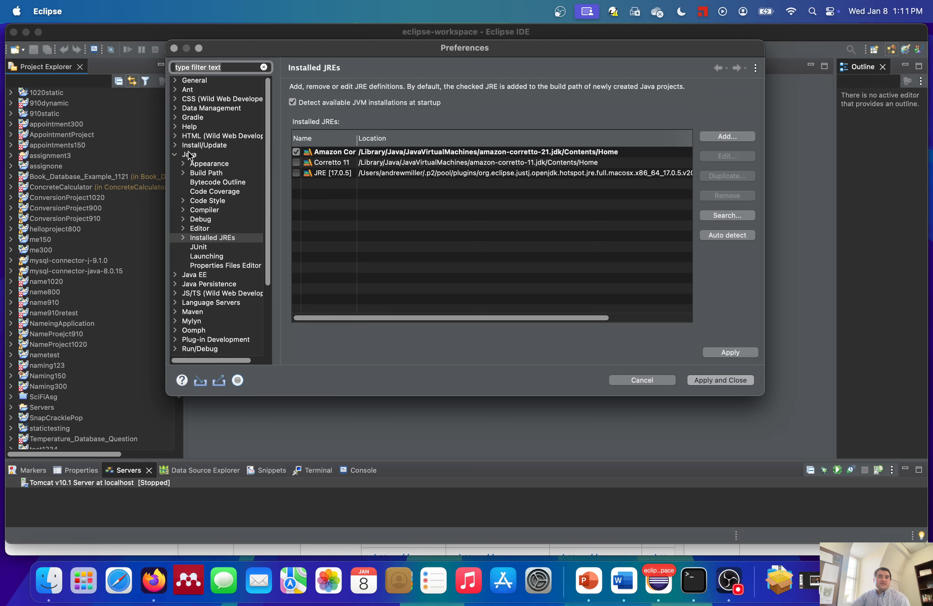
pyautogui.click(177, 156)
pyautogui.click(178, 156)
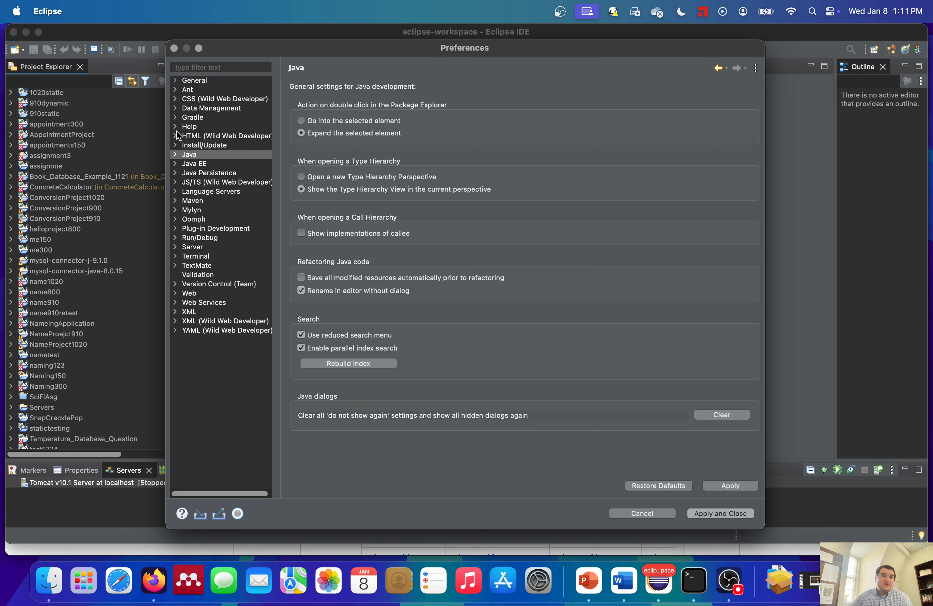
pyautogui.click(175, 154)
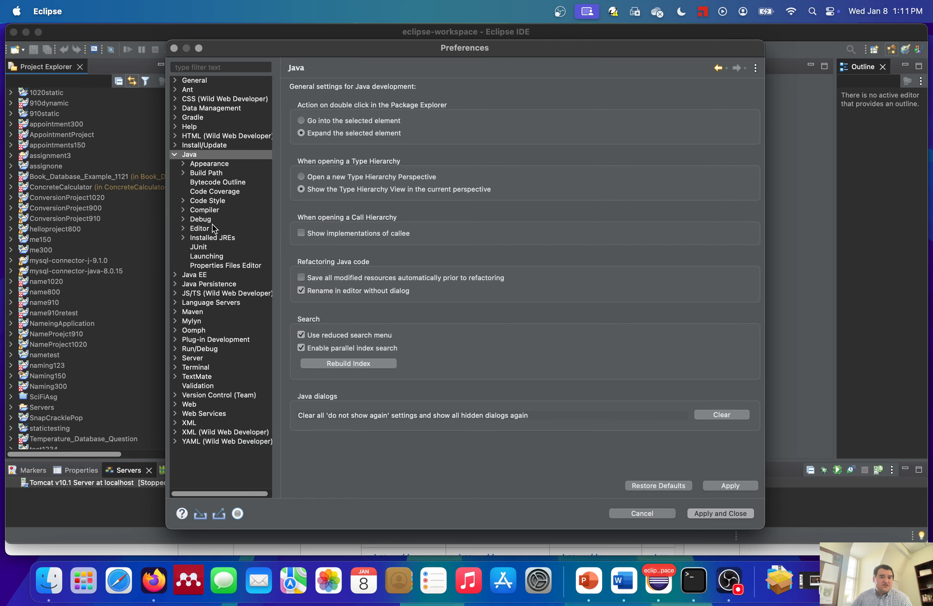
pyautogui.click(219, 236)
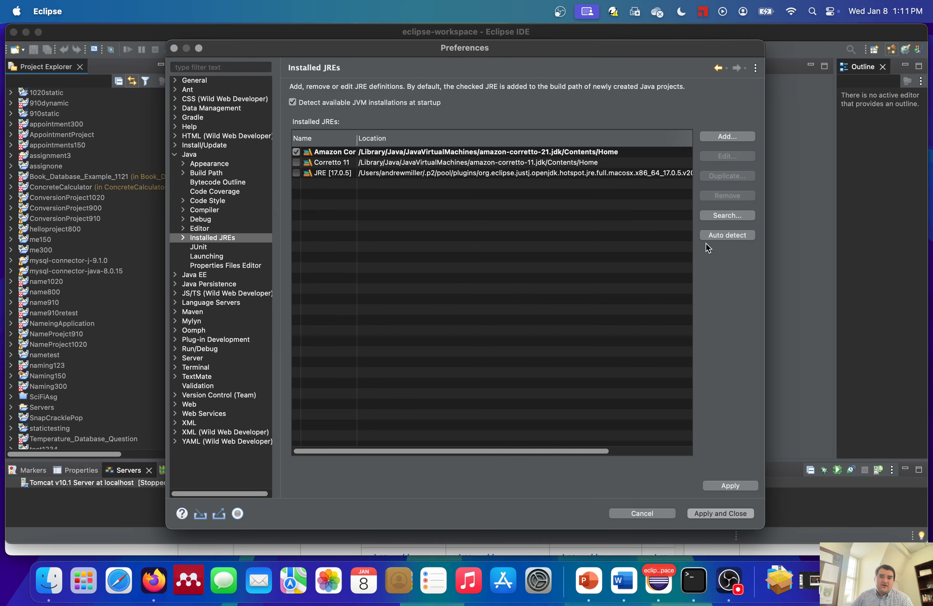
pyautogui.moveTo(357, 145)
pyautogui.mouseDown()
pyautogui.moveTo(444, 131)
pyautogui.moveTo(333, 141)
pyautogui.moveTo(374, 140)
pyautogui.mouseUp()
# Start adding a JRE of type Standard VM and open the directory chooser for its JRE home
pyautogui.click(716, 139)
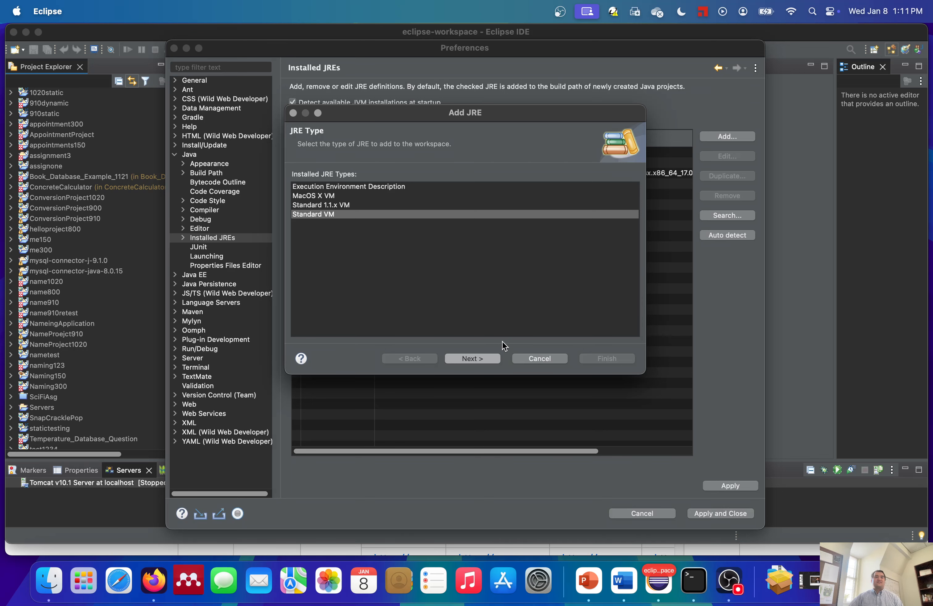
pyautogui.click(488, 360)
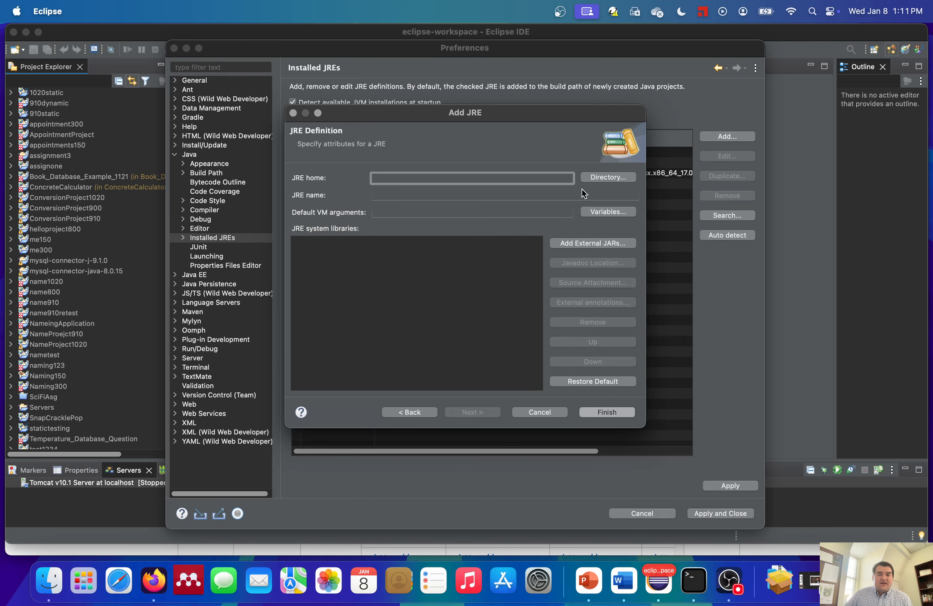
pyautogui.click(598, 177)
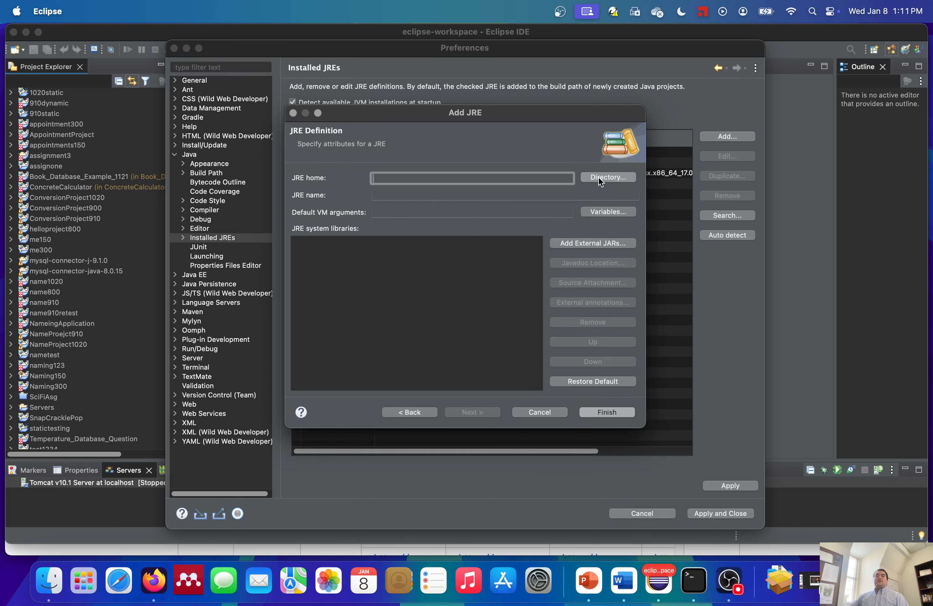
# Browse from Macintosh HD to the Library/Java/JavaVirtualMachines folder in the JRE home directory chooser
pyautogui.click(566, 159)
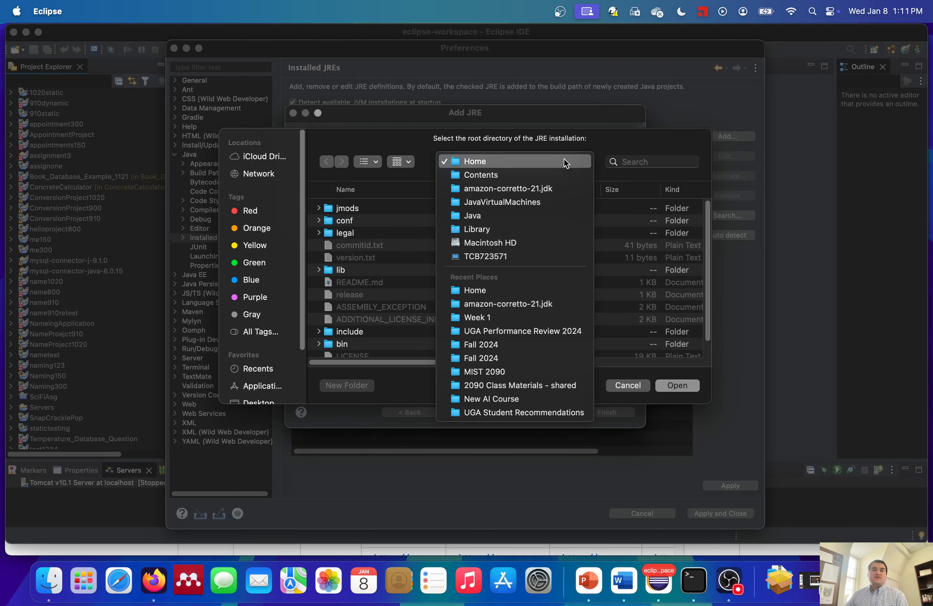
pyautogui.click(537, 243)
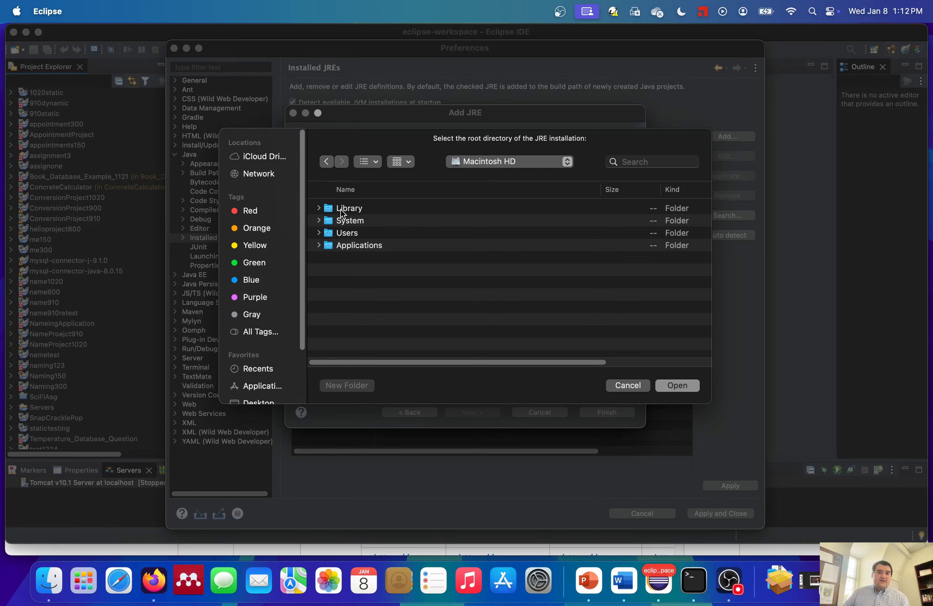
pyautogui.doubleClick(341, 209)
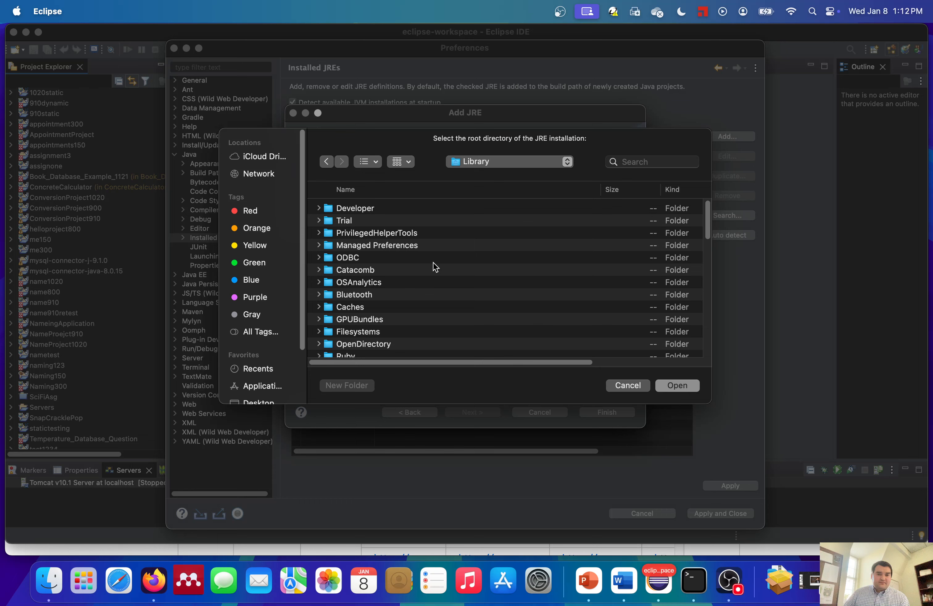
pyautogui.scroll(-5, 433, 263)
pyautogui.scroll(-10, 430, 262)
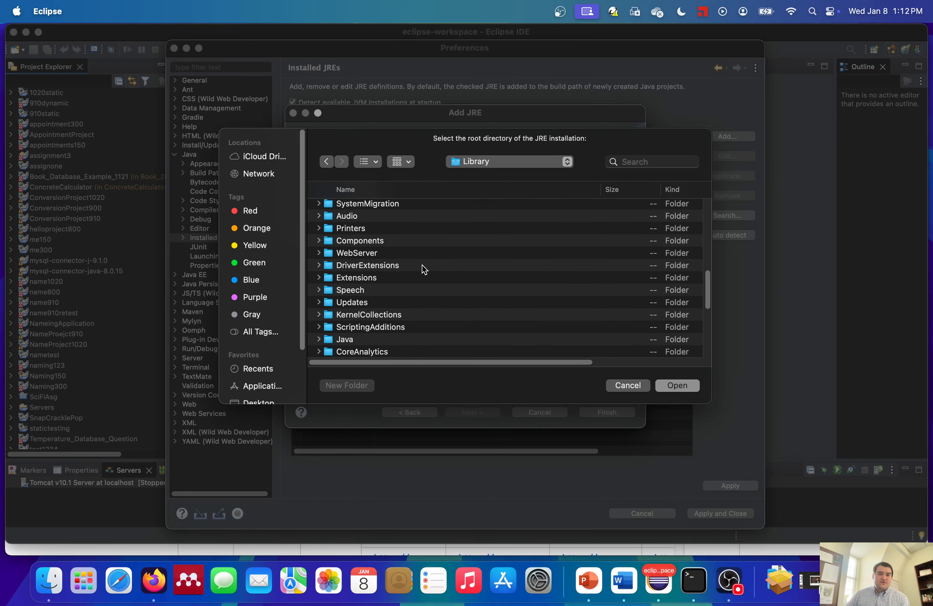
pyautogui.scroll(-1, 424, 267)
pyautogui.click(354, 334)
pyautogui.doubleClick(356, 335)
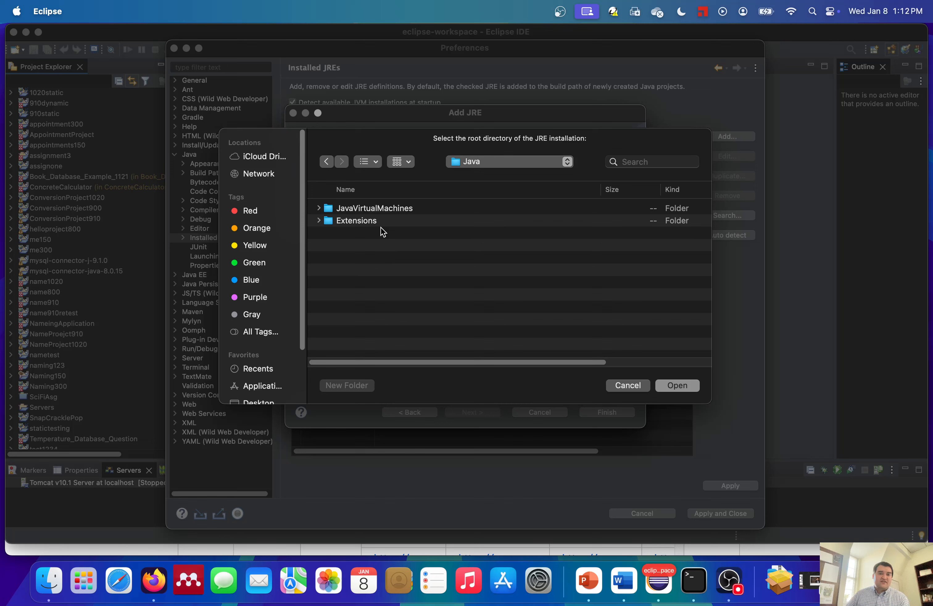
pyautogui.doubleClick(395, 209)
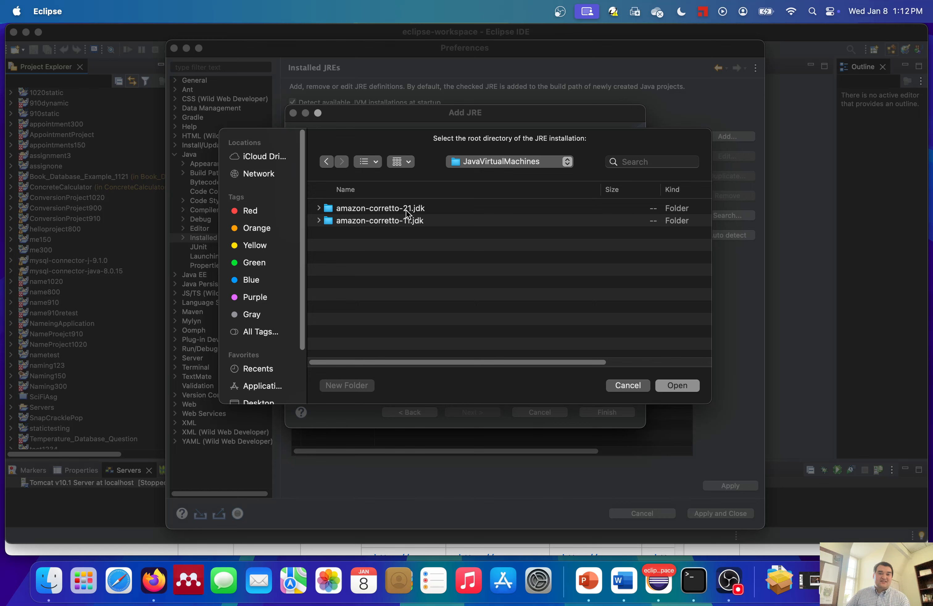
# Set the JRE home to the Contents/Home folder inside amazon-corretto-21.jdk
pyautogui.doubleClick(426, 208)
pyautogui.doubleClick(369, 211)
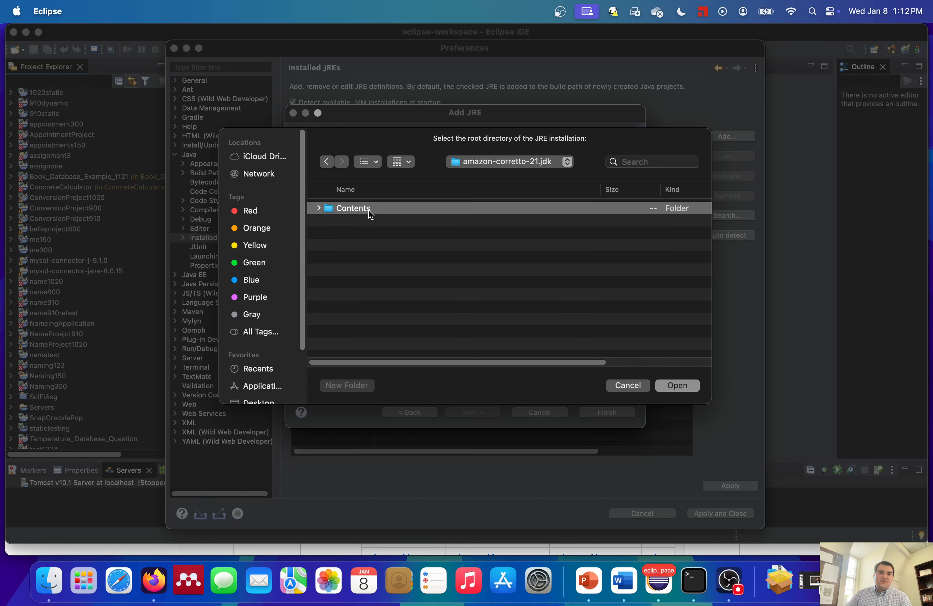
pyautogui.click(372, 236)
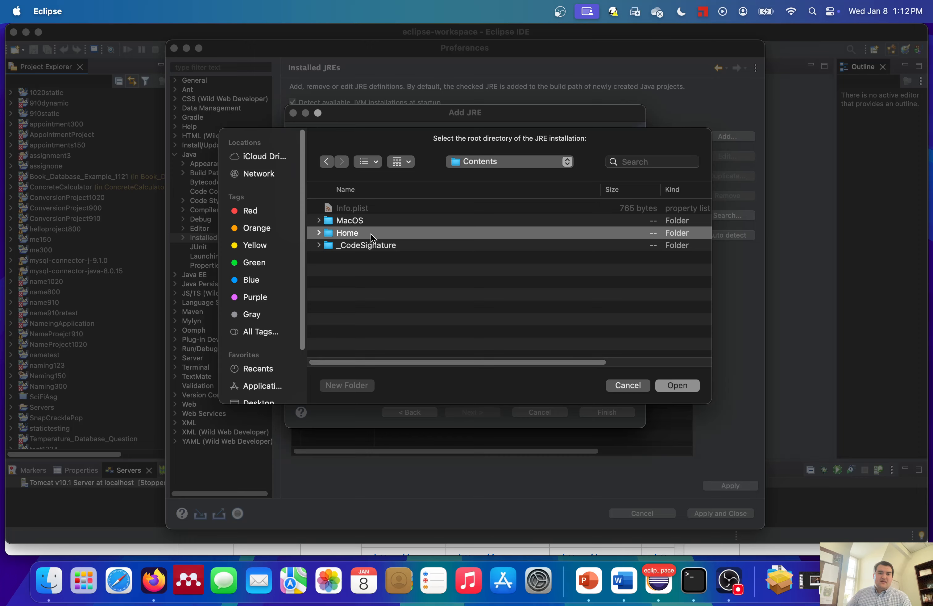
pyautogui.doubleClick(370, 233)
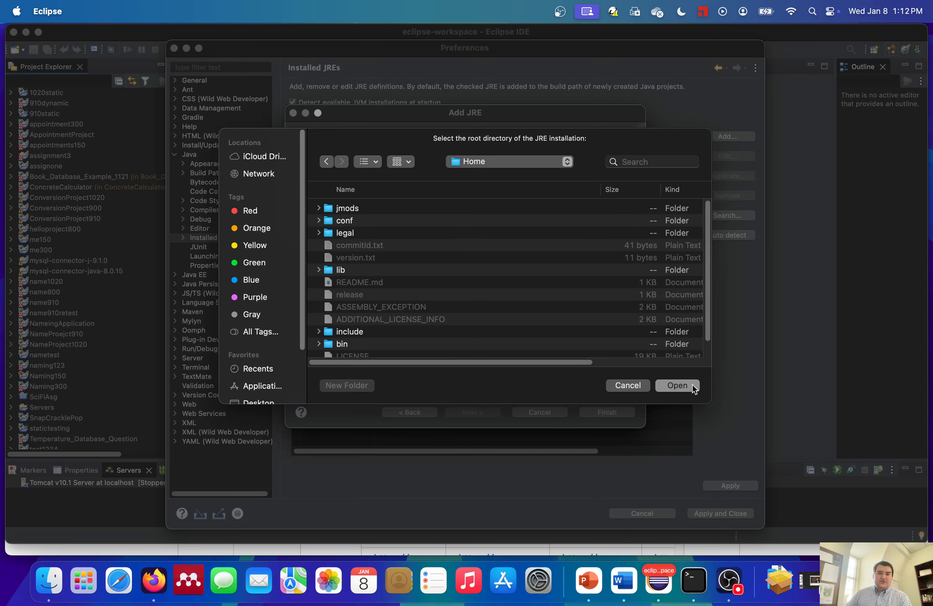
pyautogui.click(677, 386)
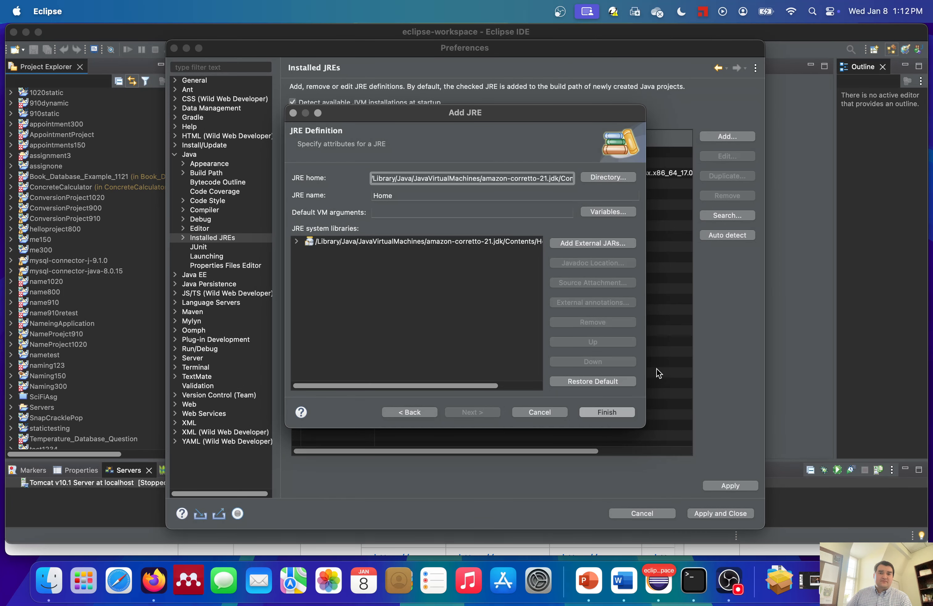
# Name the new JRE Corretto 21 and cancel the JRE definition
pyautogui.doubleClick(407, 195)
pyautogui.write('C')
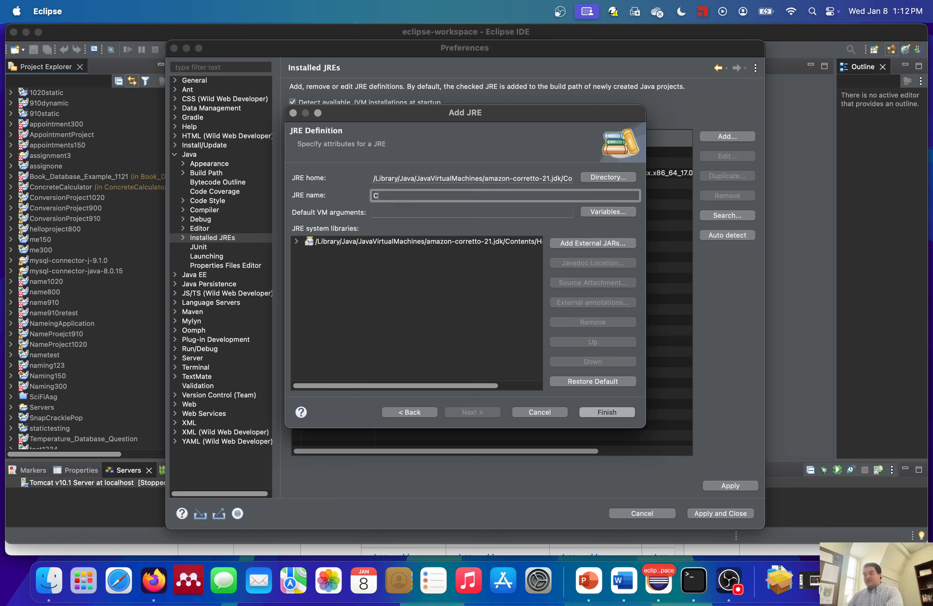
pyautogui.write('orretto ')
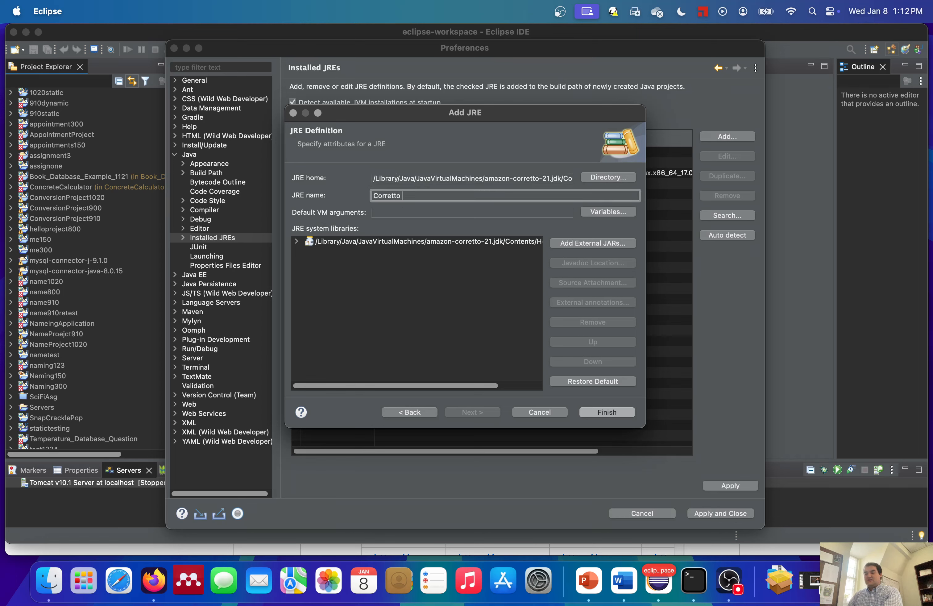
pyautogui.write('21')
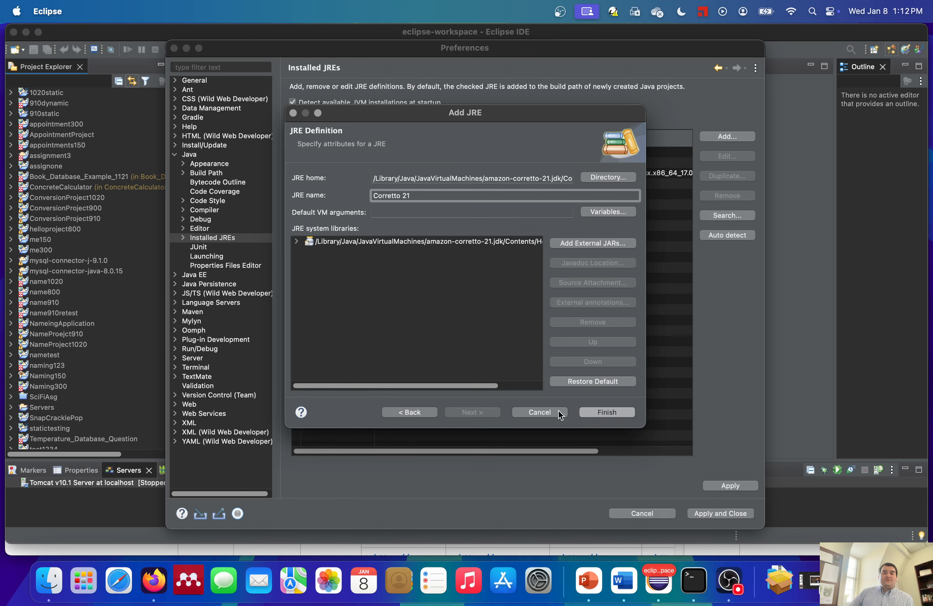
pyautogui.click(541, 413)
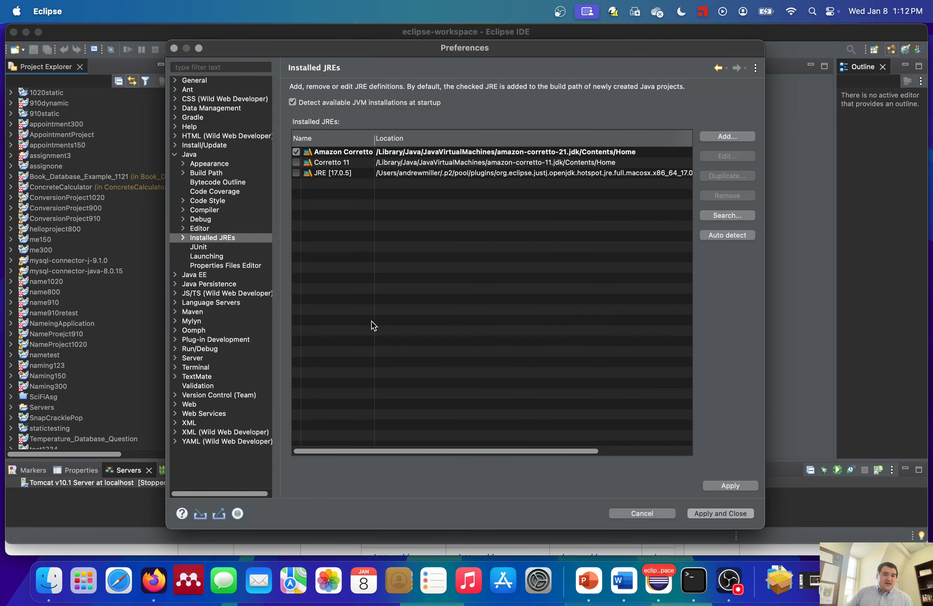
# Collapse the Java preferences category and widen the Name column of the installed JREs to read the full names
pyautogui.click(175, 154)
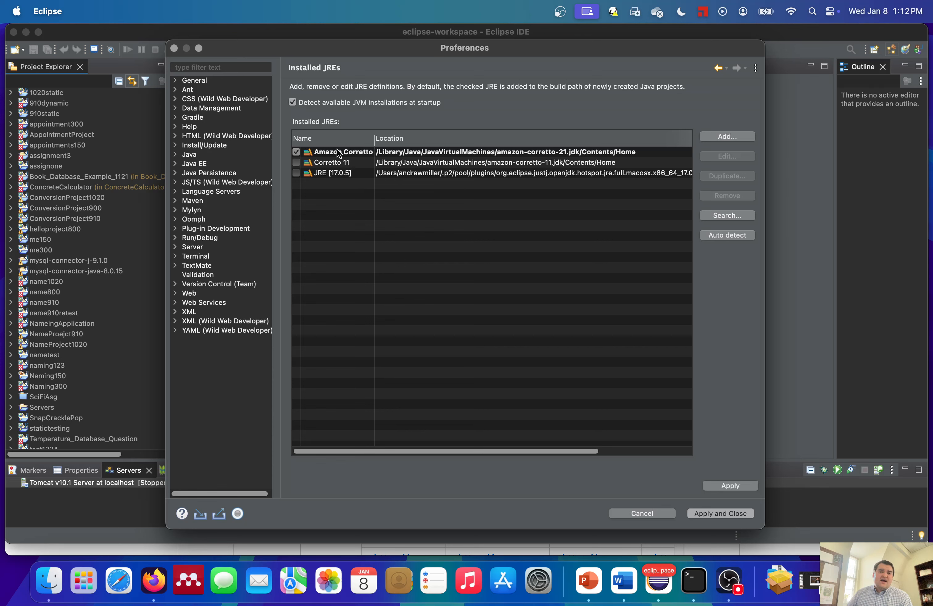
pyautogui.moveTo(375, 138); pyautogui.dragTo(440, 139)
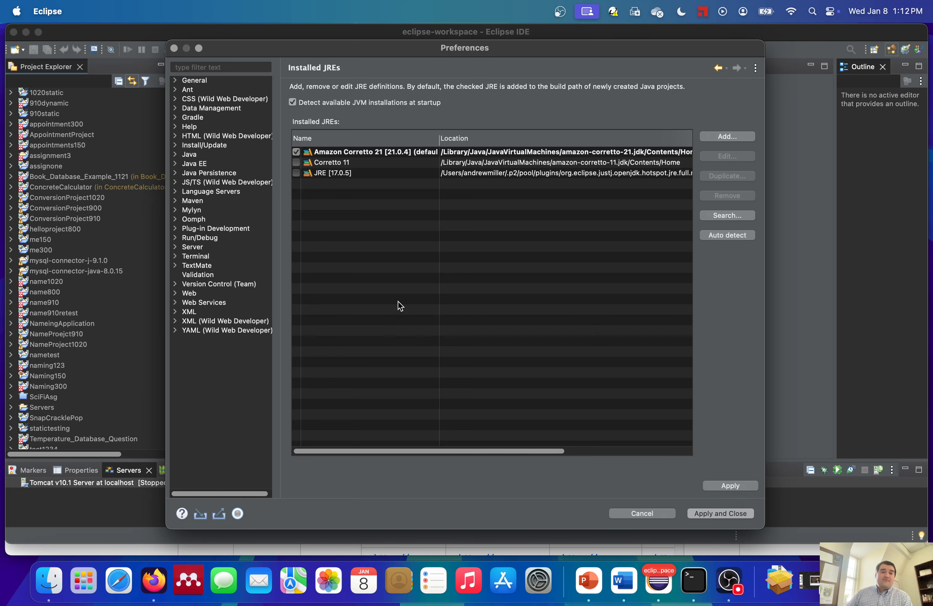
# Start adding a server runtime environment of type Apache Tomcat v10.1 and proceed to its Tomcat server settings
pyautogui.click(176, 248)
pyautogui.click(223, 294)
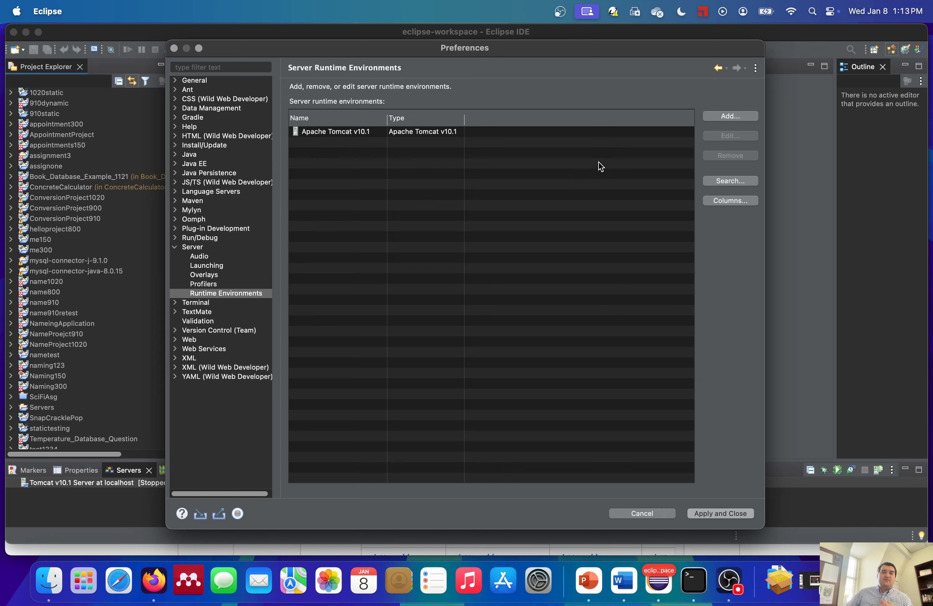
pyautogui.click(734, 116)
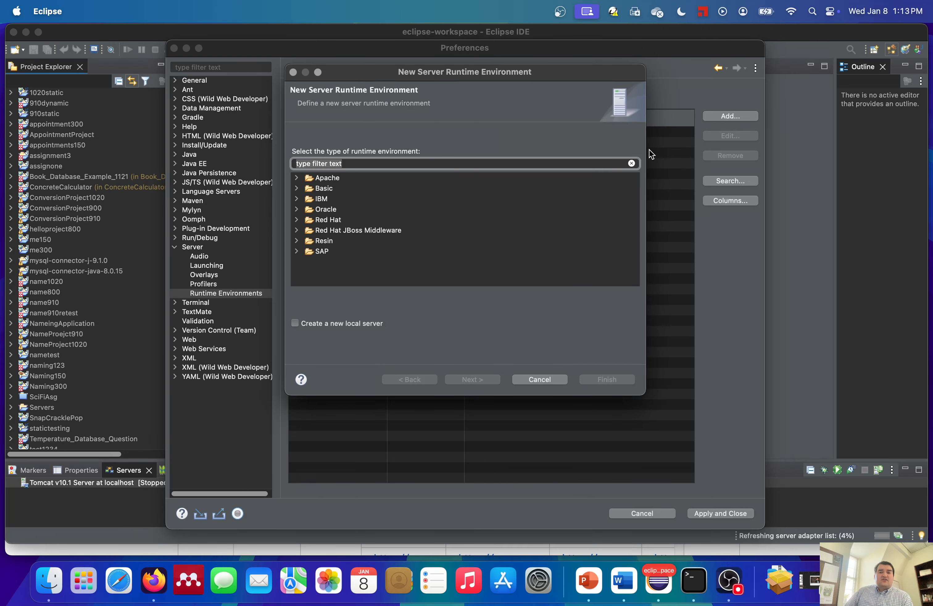
pyautogui.click(296, 177)
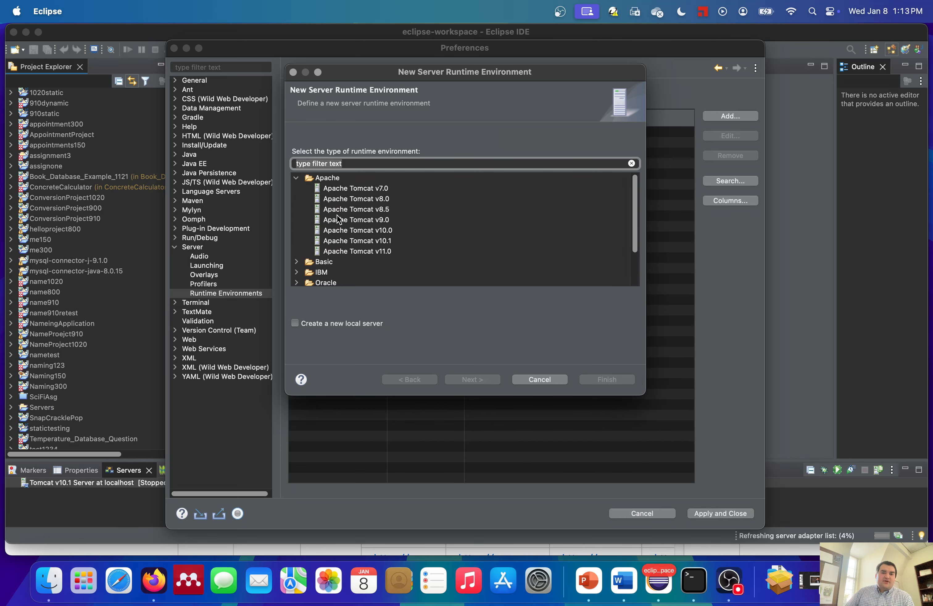
pyautogui.click(332, 241)
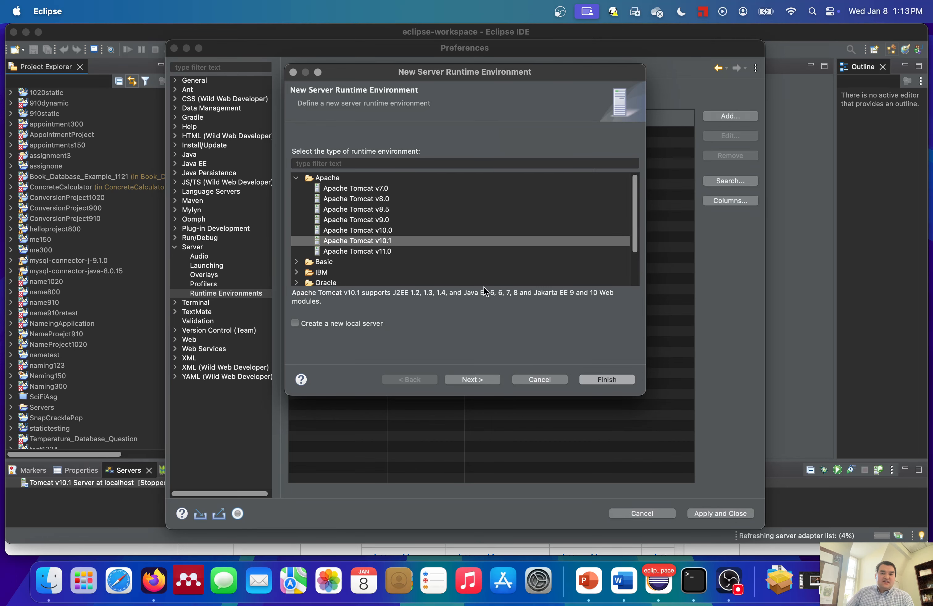
pyautogui.click(482, 382)
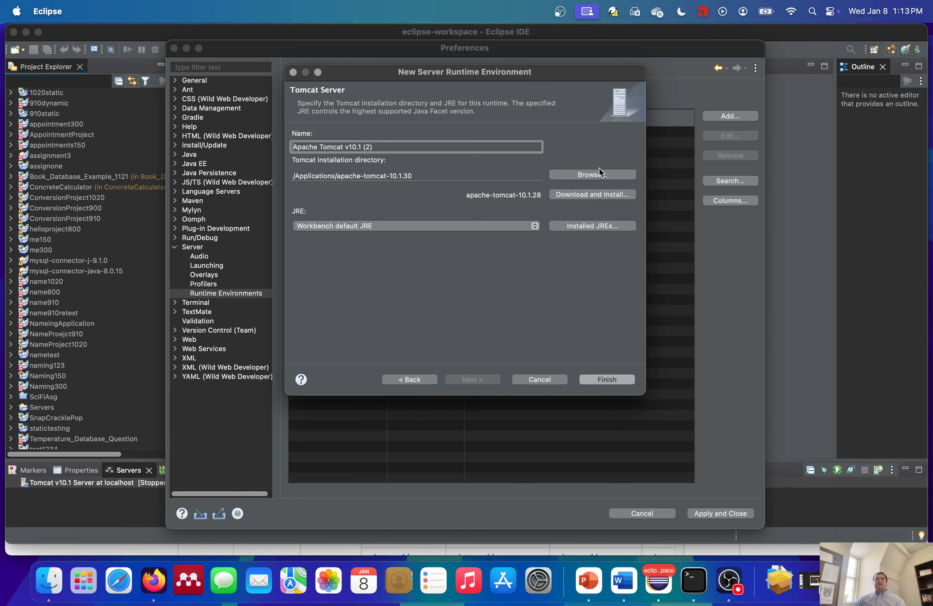
# Set the Tomcat installation directory to the apache-tomcat-10.1.34 3 folder in Downloads and finish adding the runtime
pyautogui.click(592, 176)
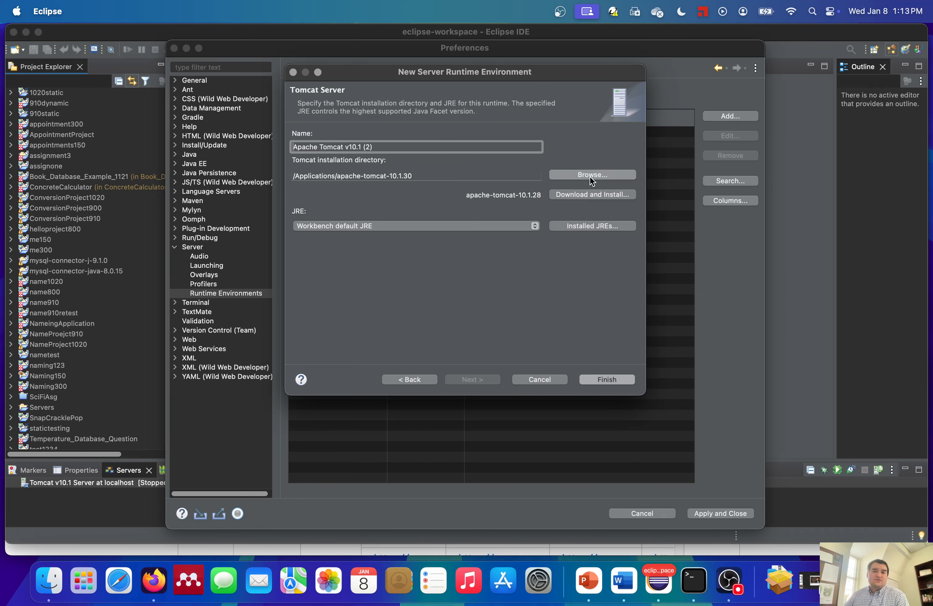
pyautogui.scroll(-3, 263, 289)
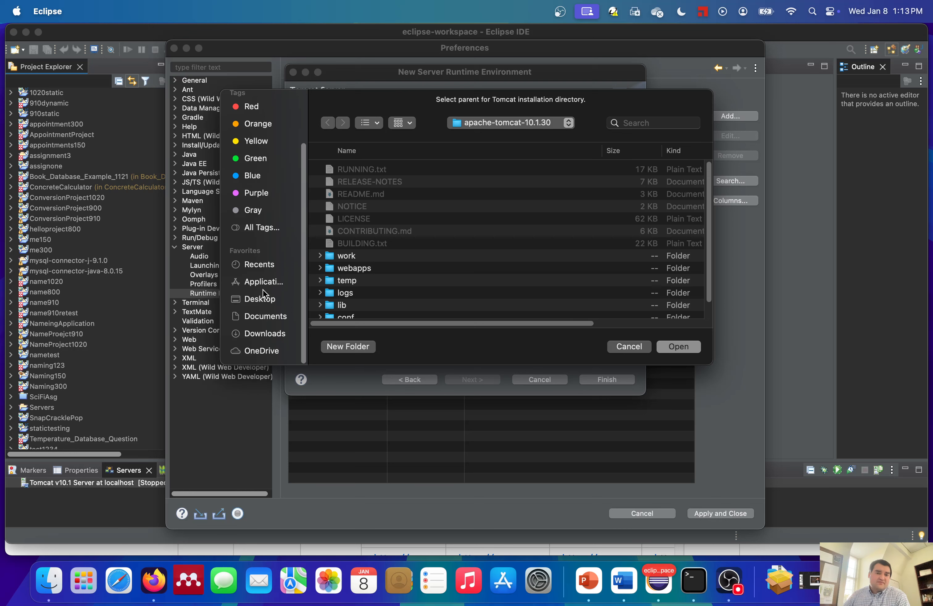
pyautogui.click(277, 334)
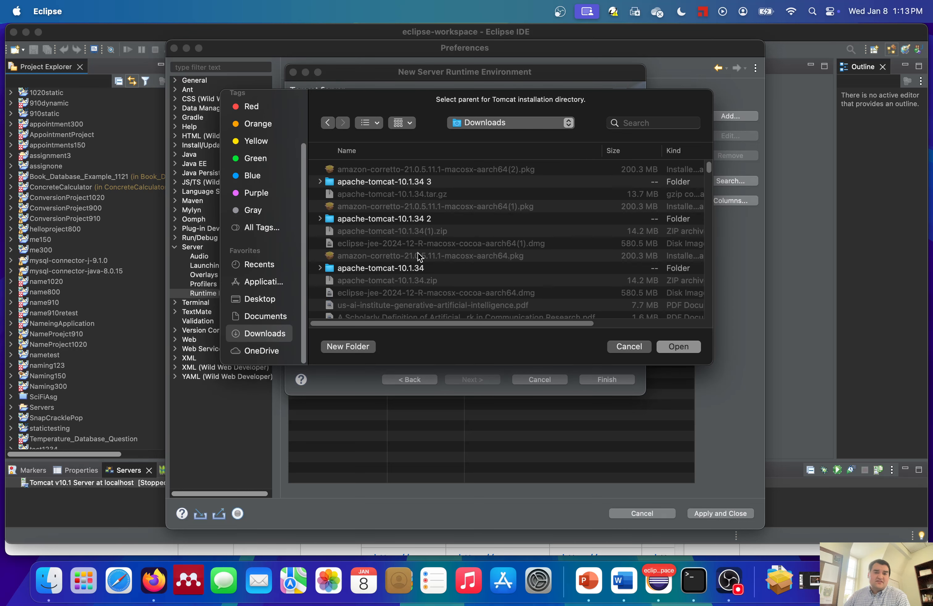
pyautogui.click(441, 186)
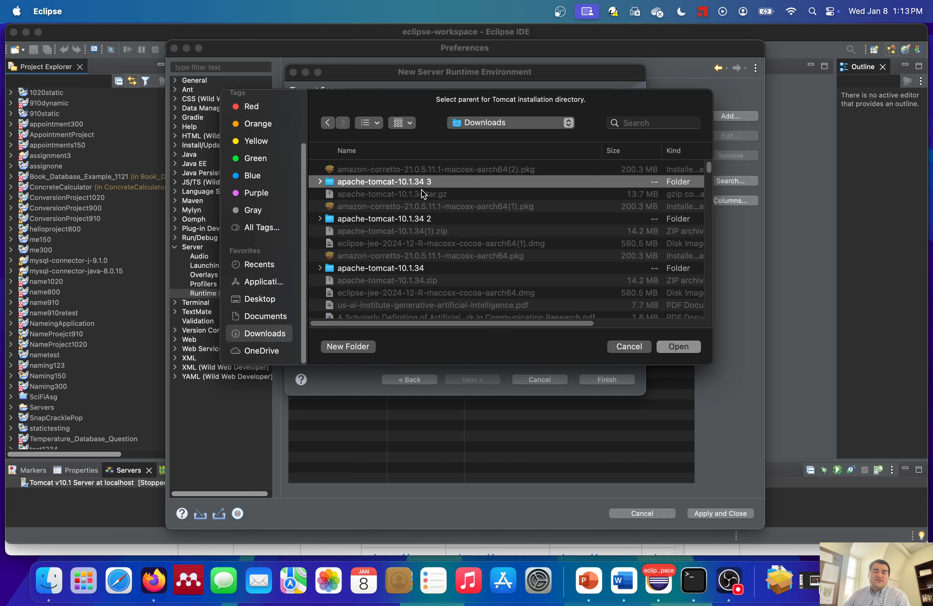
pyautogui.click(695, 348)
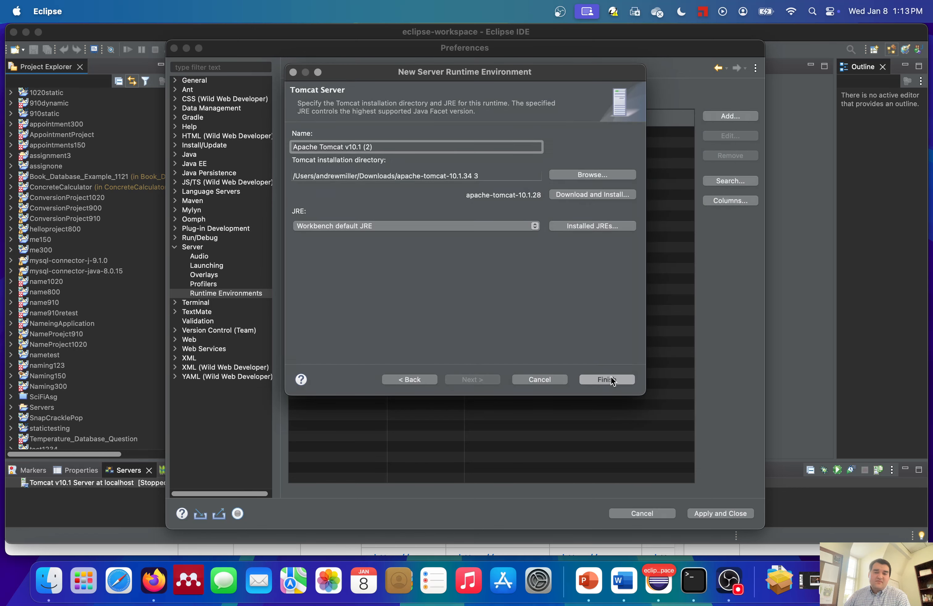
pyautogui.click(612, 379)
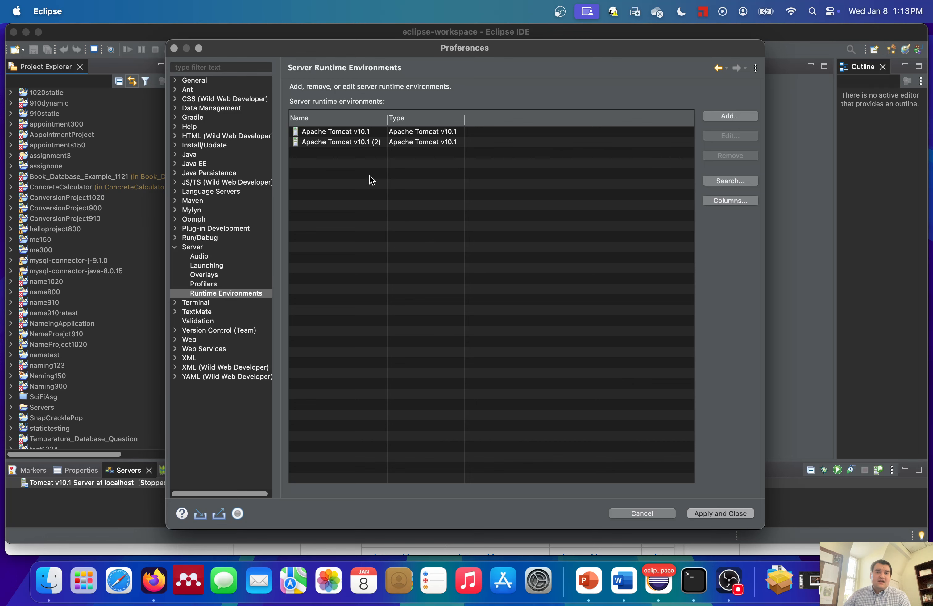
# Remove the newly added duplicate Tomcat v10.1 runtime environment and close the preferences without applying changes
pyautogui.click(384, 145)
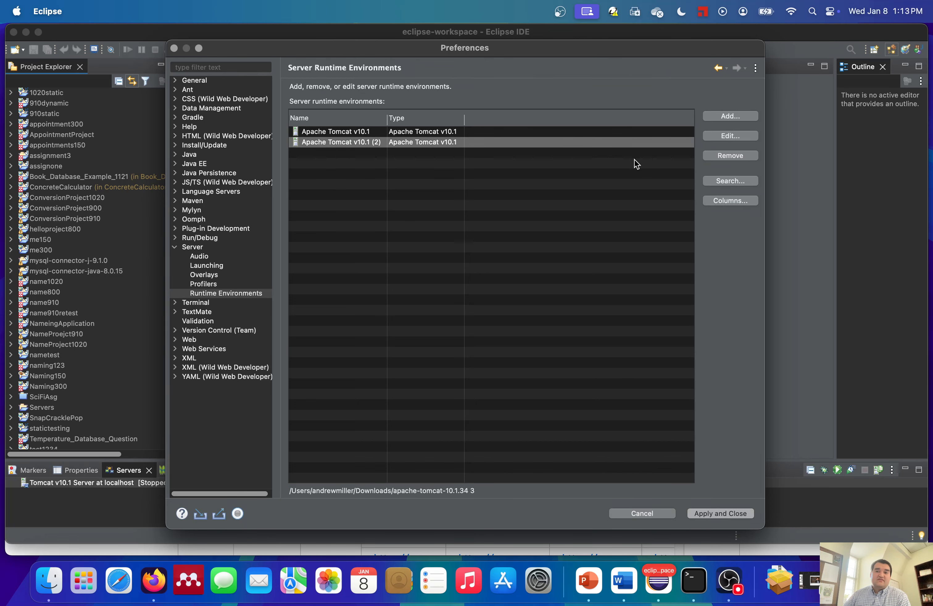
pyautogui.click(747, 158)
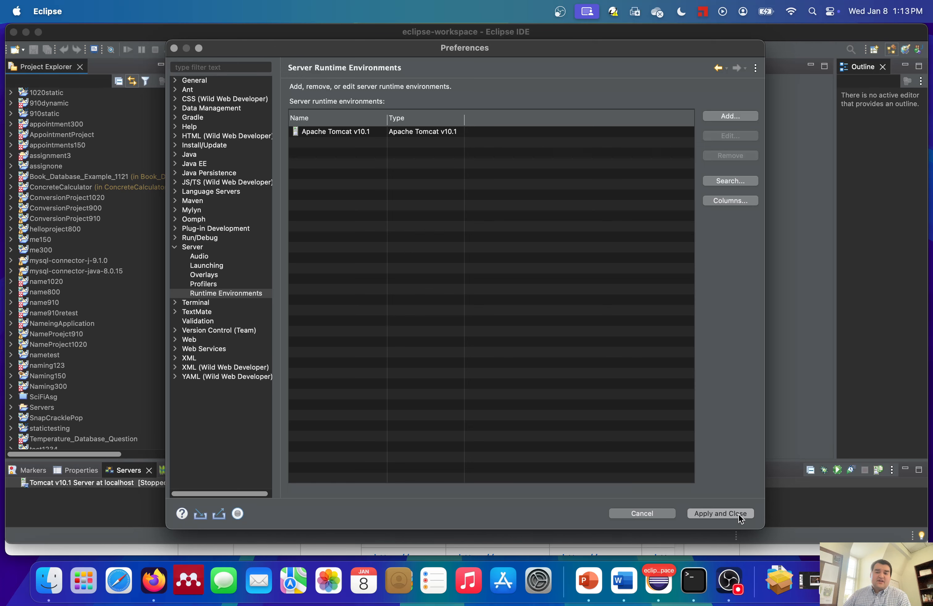
pyautogui.click(657, 514)
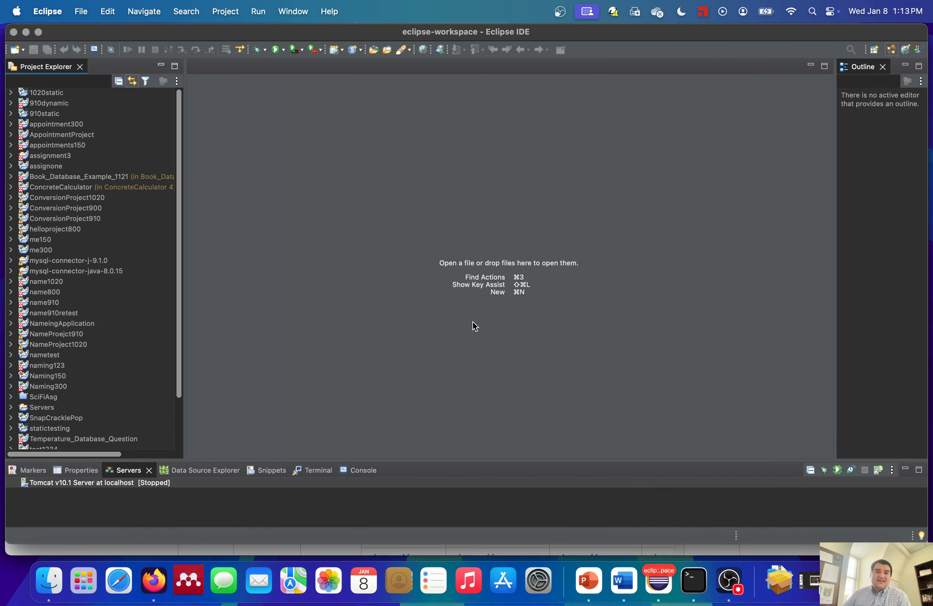